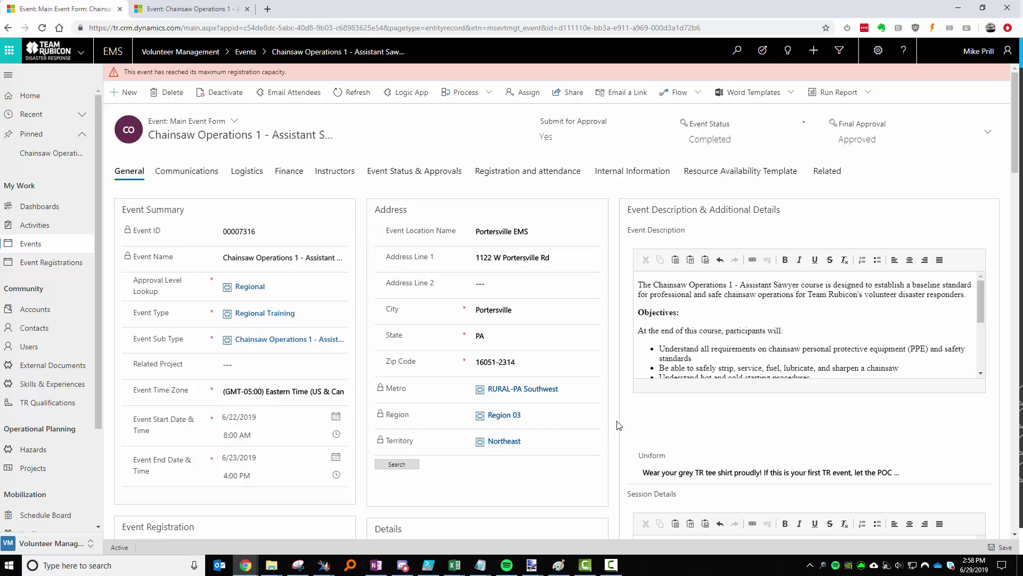
Switch to the classic version of the Chainsaw Operations 1 event record and look through its sections down past Logistics.
{"action": "left_click", "coordinate": [617, 421]}
{"action": "left_click", "coordinate": [175, 7]}
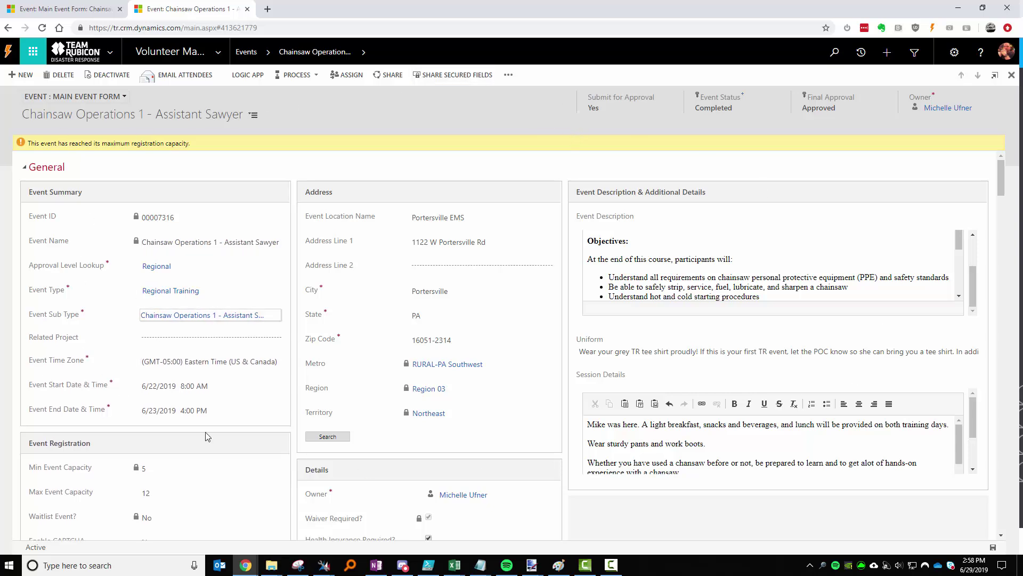
{"action": "left_click", "coordinate": [218, 52]}
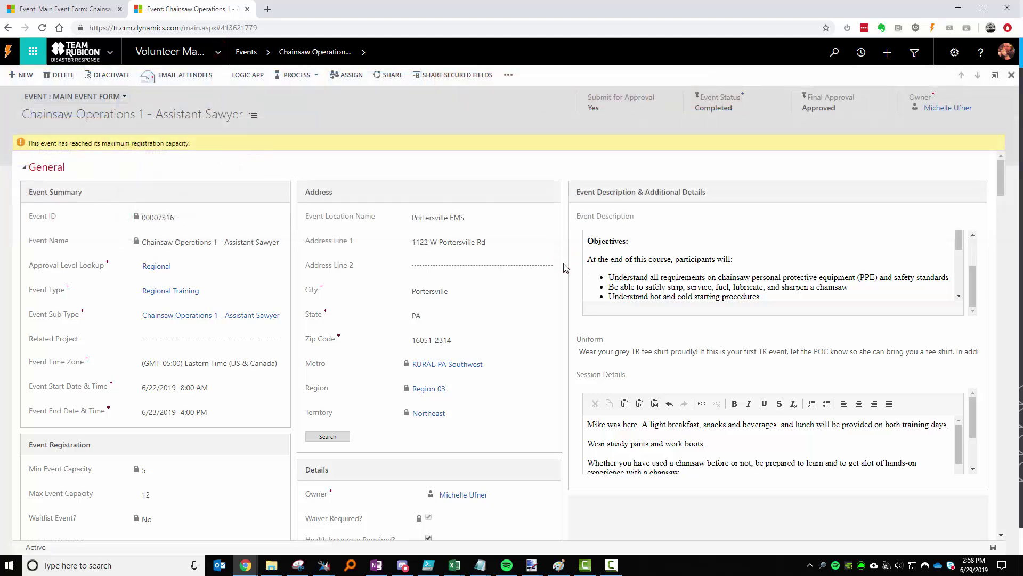
{"action": "scroll", "coordinate": [565, 268], "scroll_direction": "down", "scroll_amount": 20}
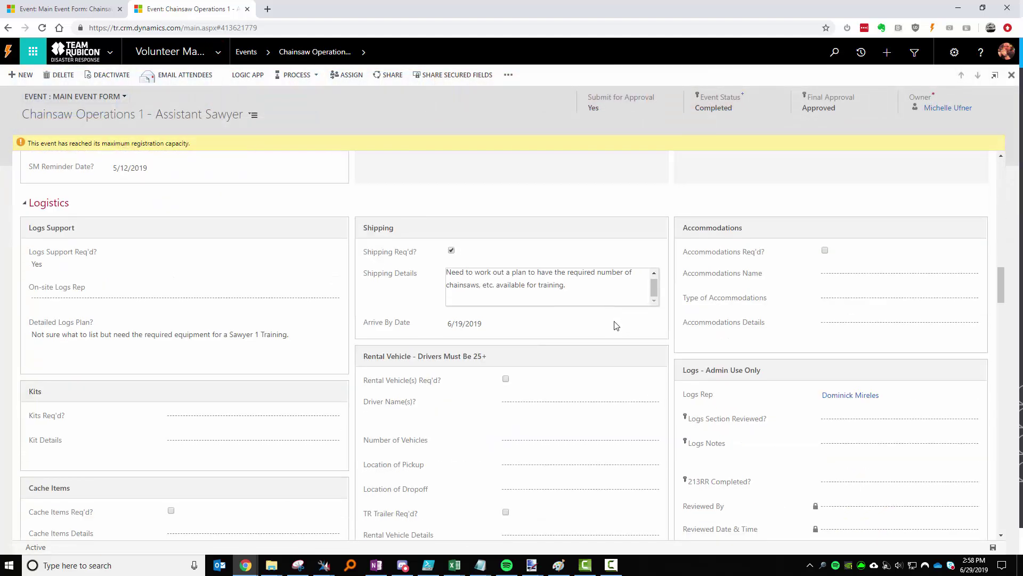
{"action": "scroll", "coordinate": [617, 325], "scroll_direction": "down", "scroll_amount": 5}
{"action": "scroll", "coordinate": [998, 280], "scroll_direction": "up", "scroll_amount": 20}
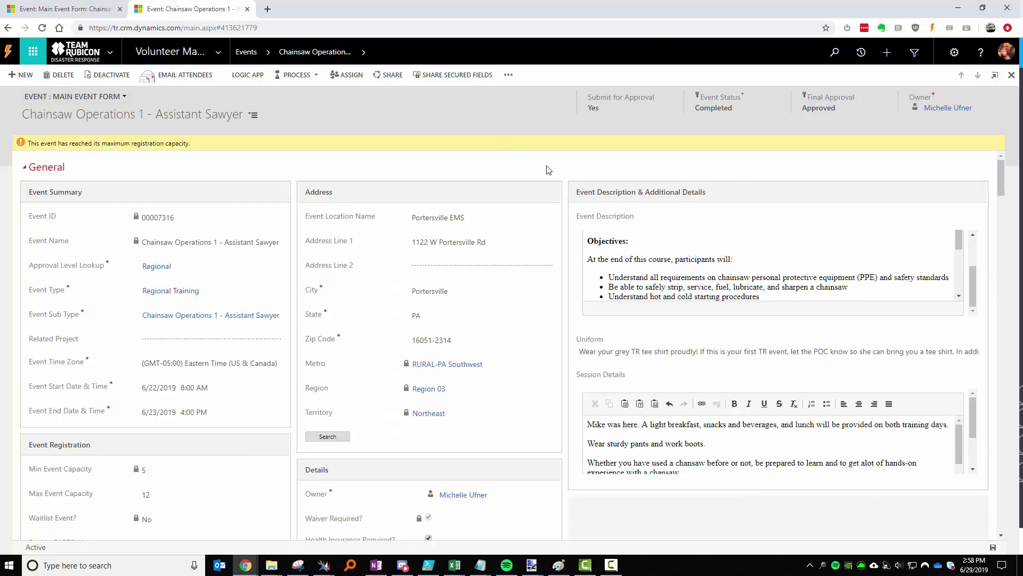
{"action": "left_click", "coordinate": [565, 162]}
Return to the new-interface event record and view its Communications, Logistics and General sections.
{"action": "left_click", "coordinate": [62, 8]}
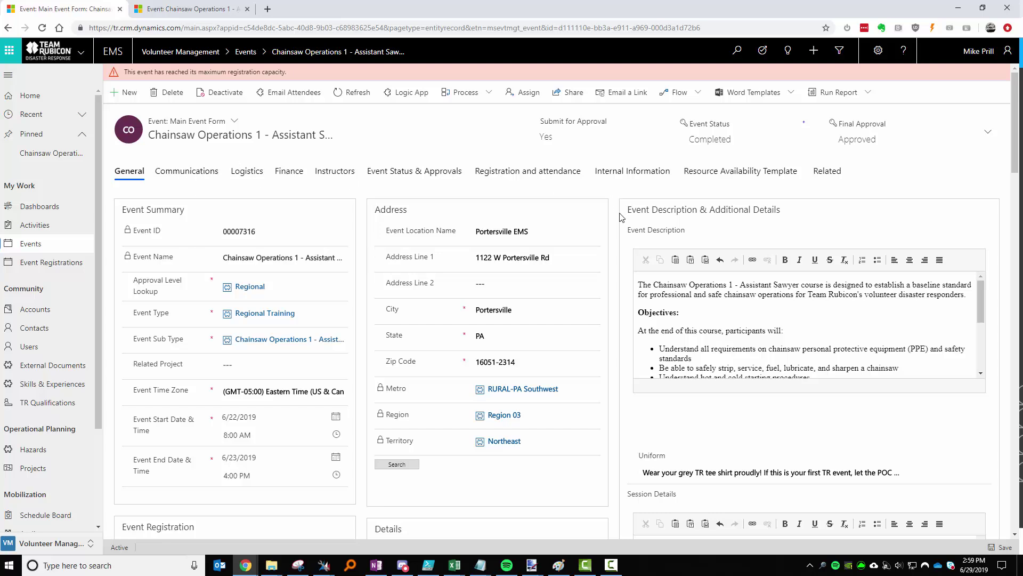
{"action": "left_click", "coordinate": [179, 171]}
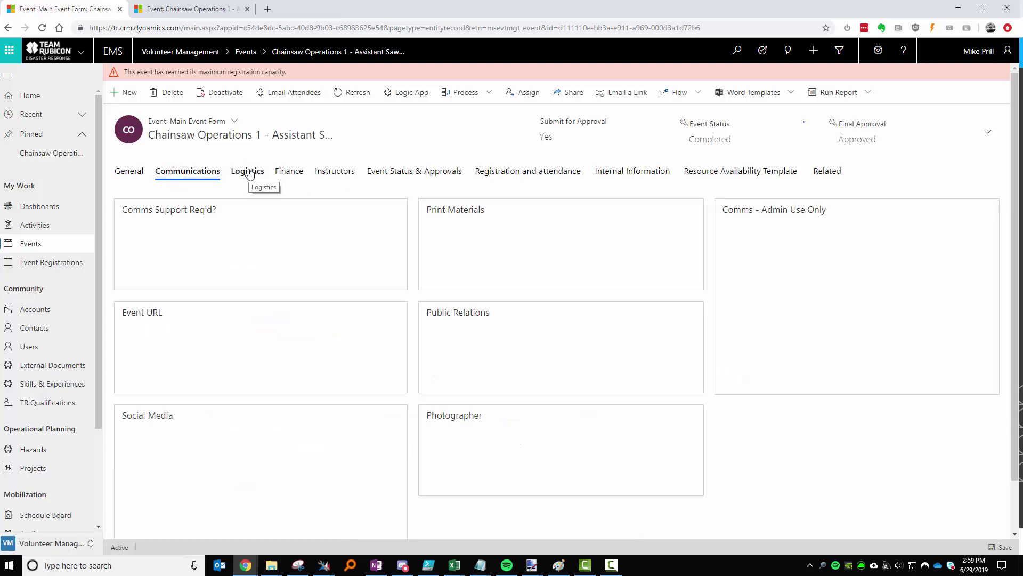
{"action": "left_click", "coordinate": [249, 170]}
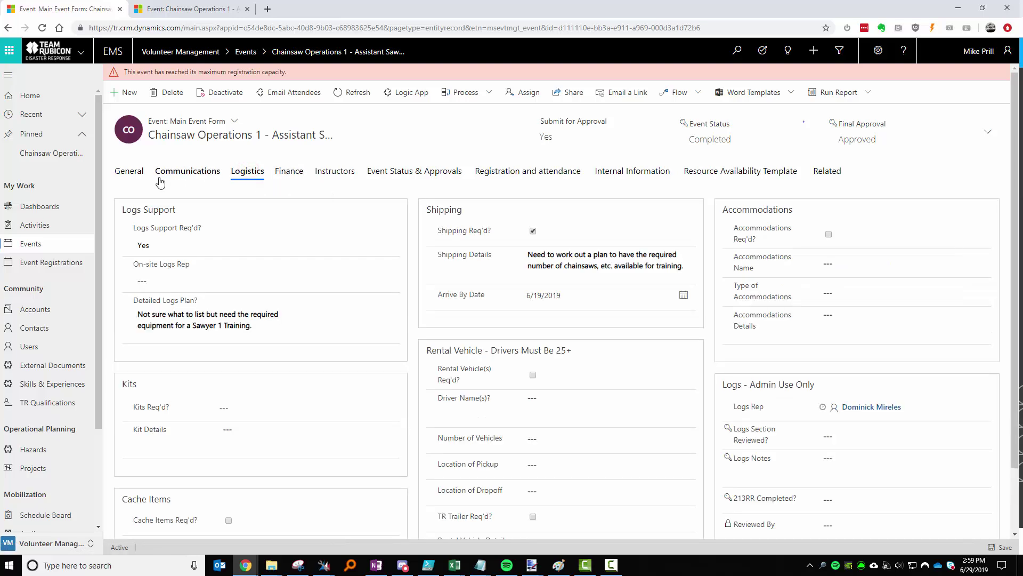
{"action": "left_click", "coordinate": [131, 170]}
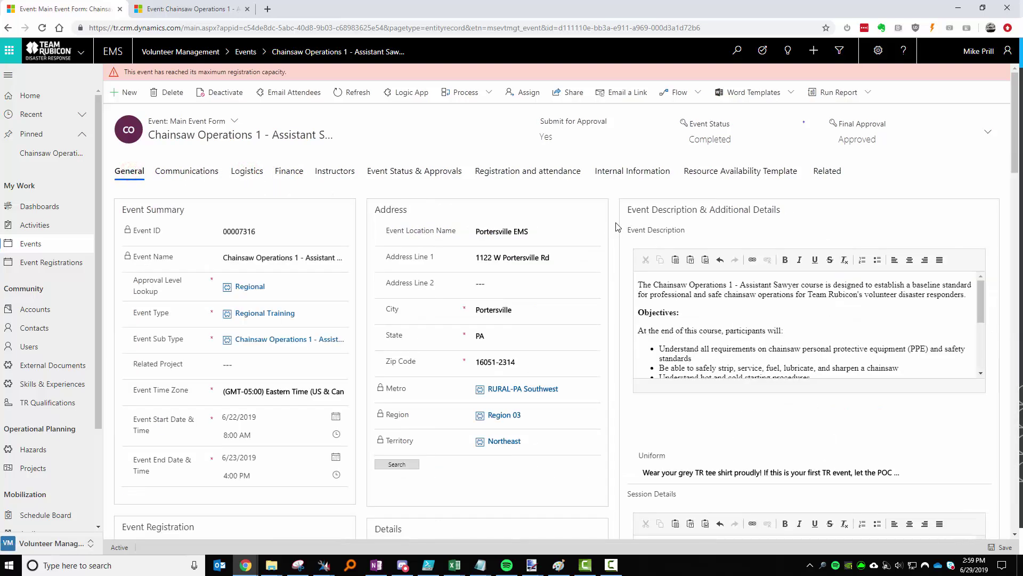
In the classic event record, delete the opening sentence before "A light breakfast" from Session Details and save the record.
{"action": "left_click", "coordinate": [185, 9]}
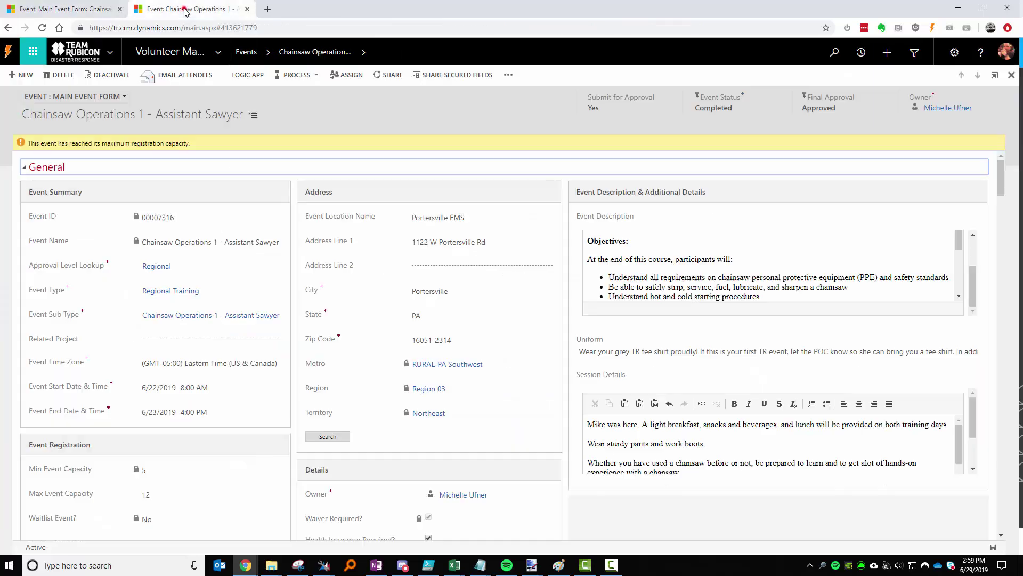
{"action": "left_click_drag", "start_coordinate": [642, 425], "coordinate": [467, 416]}
{"action": "key", "text": "BackSpace"}
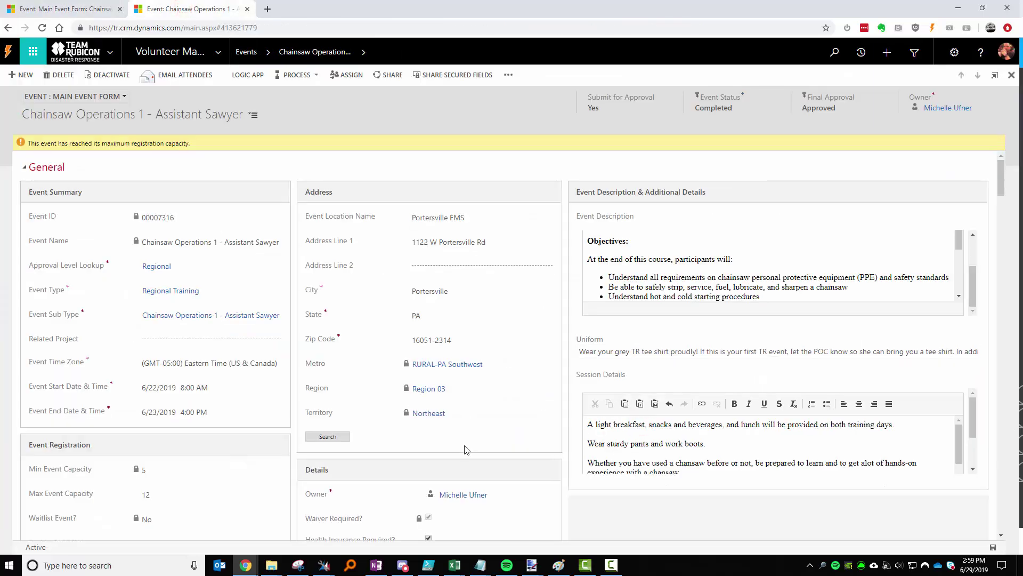
{"action": "key", "text": "Tab"}
{"action": "scroll", "coordinate": [779, 452], "scroll_direction": "up", "scroll_amount": 12}
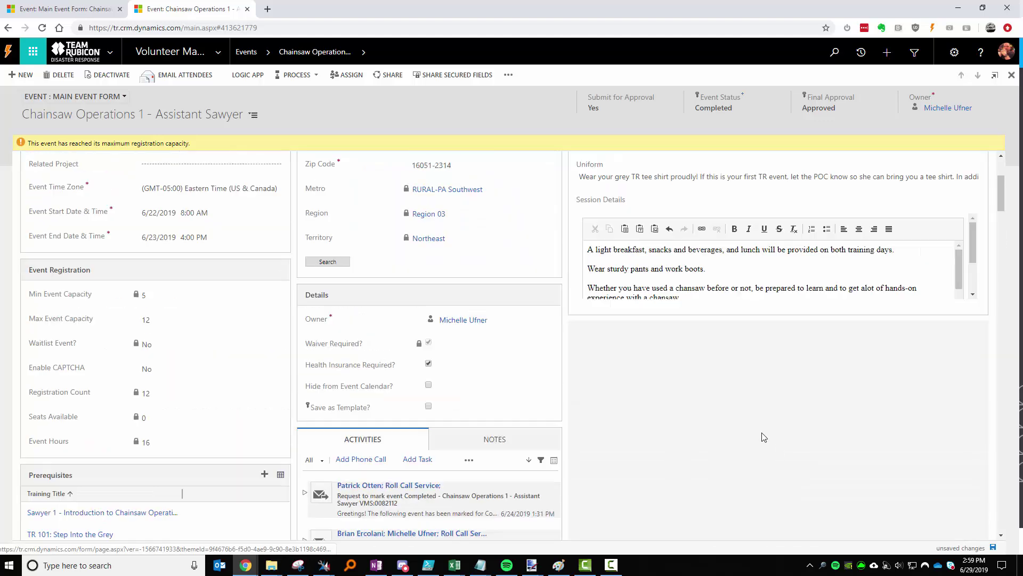
{"action": "left_click", "coordinate": [731, 454]}
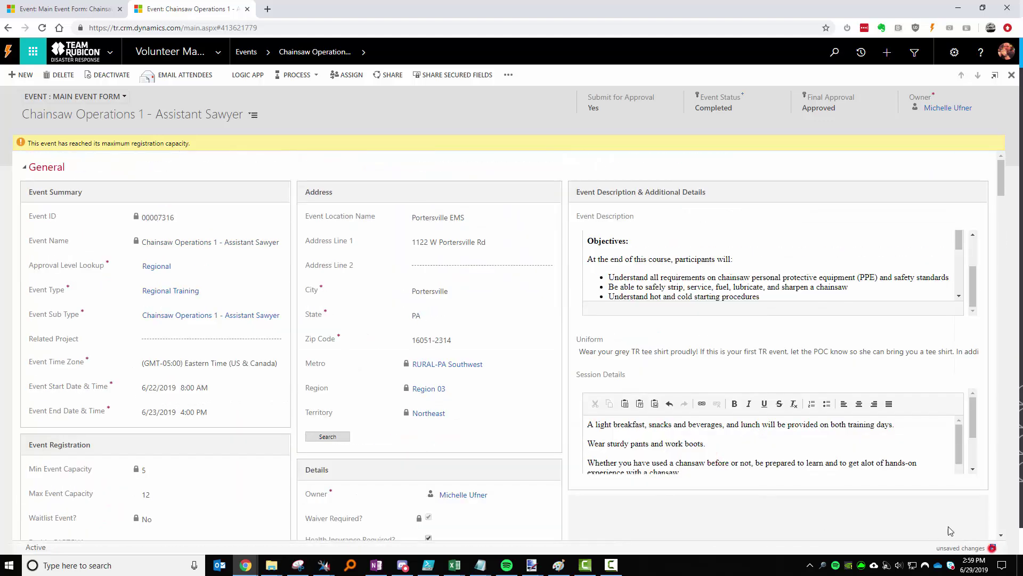
{"action": "left_click", "coordinate": [992, 548]}
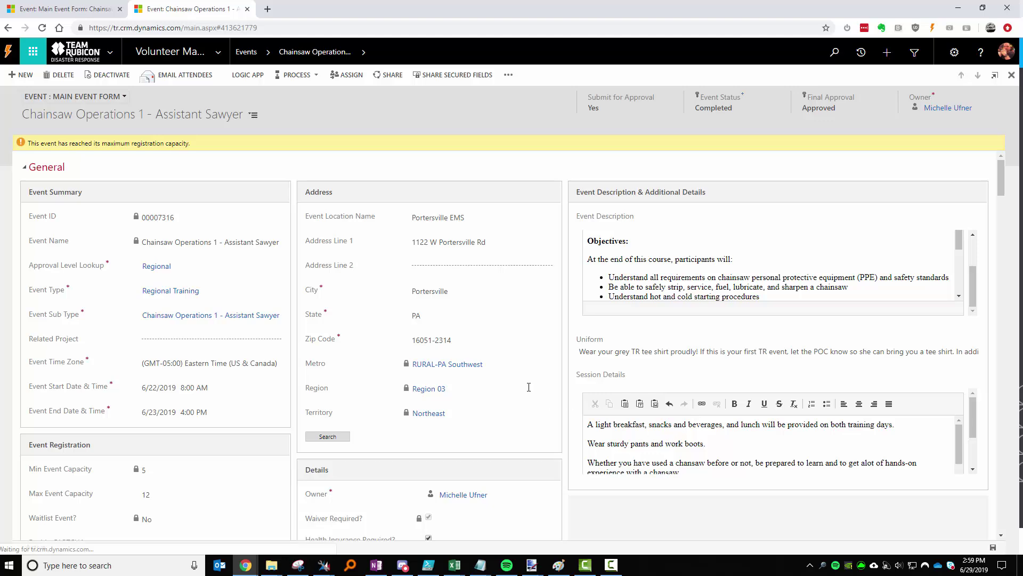
Check the Session Details text of the same event in the new interface.
{"action": "left_click", "coordinate": [31, 11]}
{"action": "left_click", "coordinate": [81, 53]}
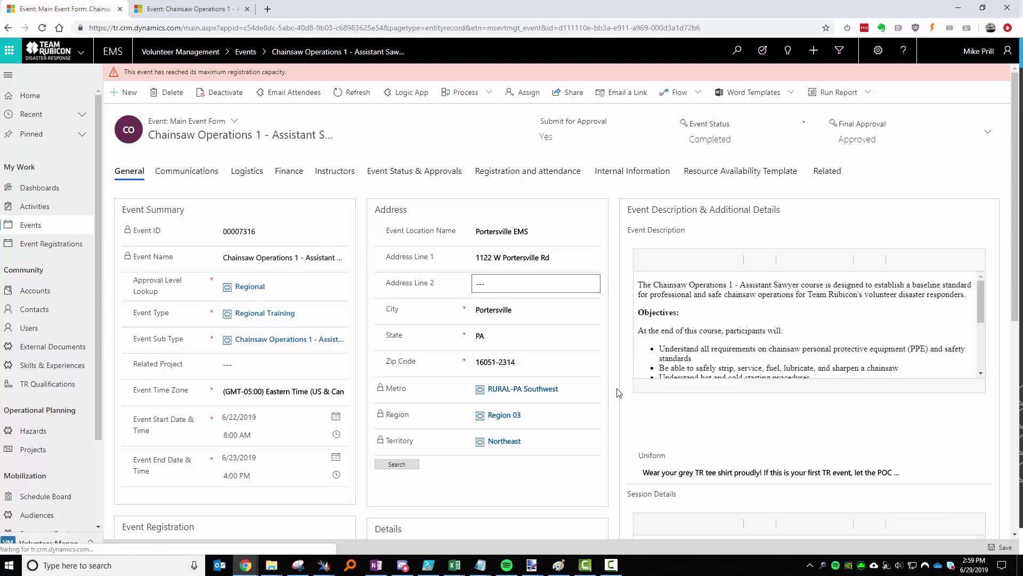
{"action": "scroll", "coordinate": [613, 337], "scroll_direction": "down", "scroll_amount": 2}
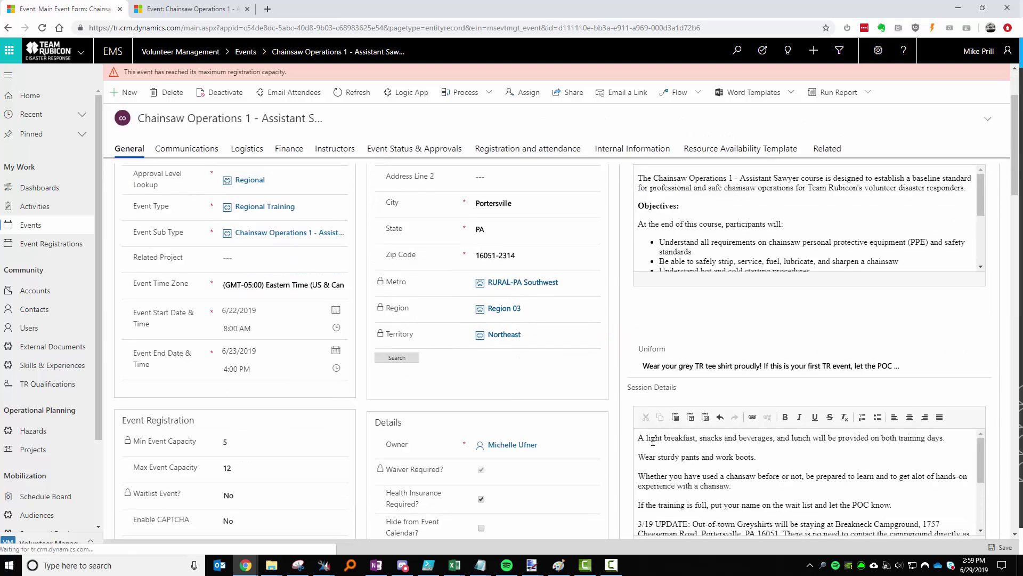
{"action": "left_click", "coordinate": [611, 401]}
{"action": "scroll", "coordinate": [613, 405], "scroll_direction": "up", "scroll_amount": 2}
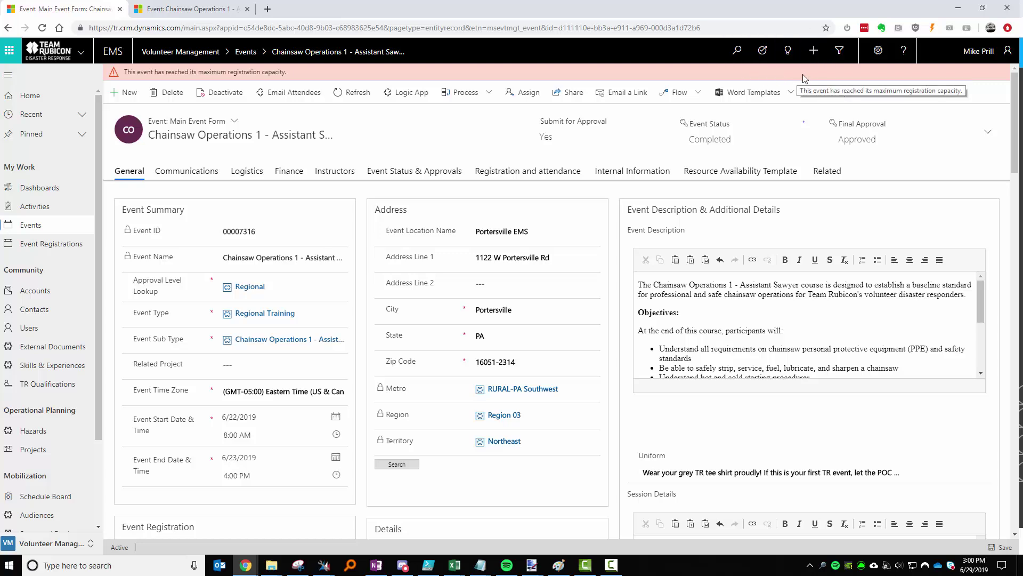
Open Advanced Find for Events, view its query window, and close it.
{"action": "left_click", "coordinate": [846, 58]}
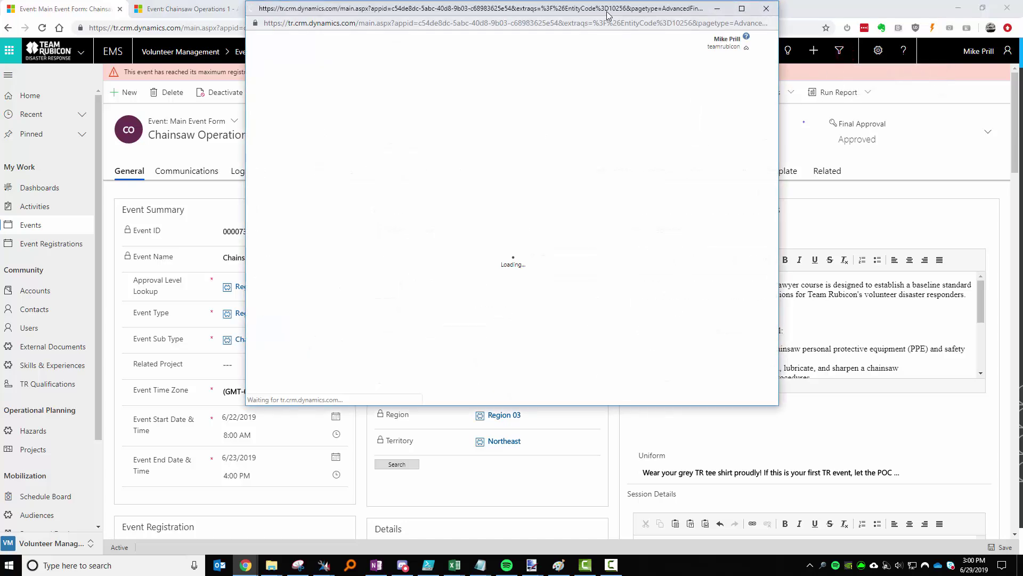
{"action": "left_click_drag", "start_coordinate": [607, 11], "coordinate": [535, 110]}
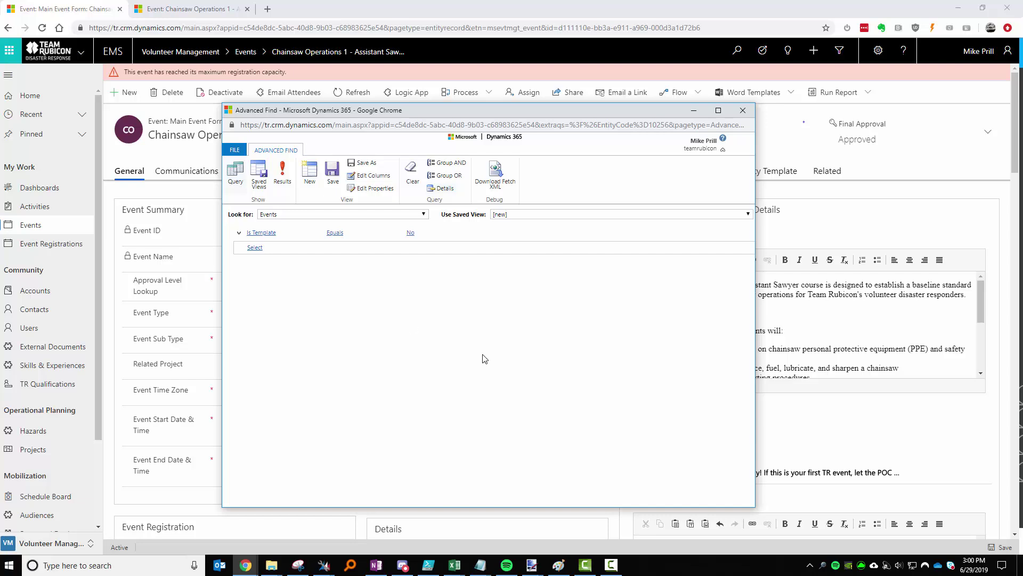
{"action": "left_click", "coordinate": [742, 111]}
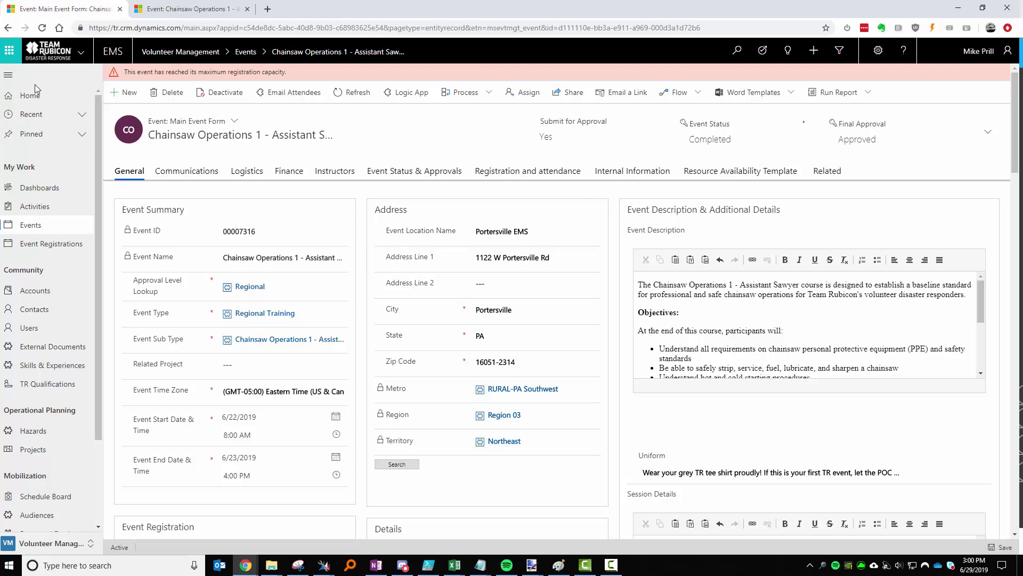
Look over the Volunteer Management navigation and open the All Events - Not Completed list.
{"action": "scroll", "coordinate": [32, 495], "scroll_direction": "down", "scroll_amount": 2}
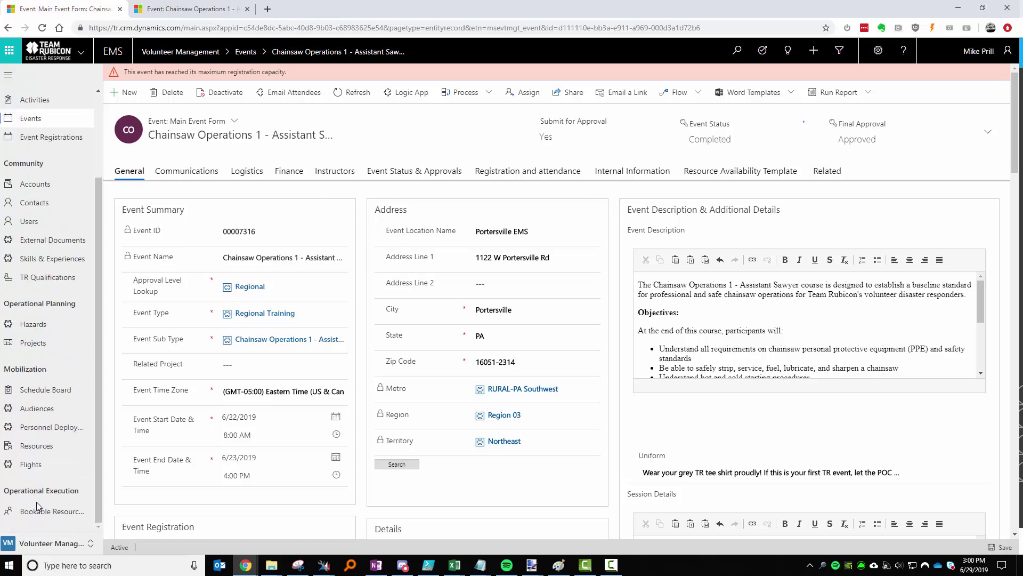
{"action": "scroll", "coordinate": [37, 480], "scroll_direction": "up", "scroll_amount": 2}
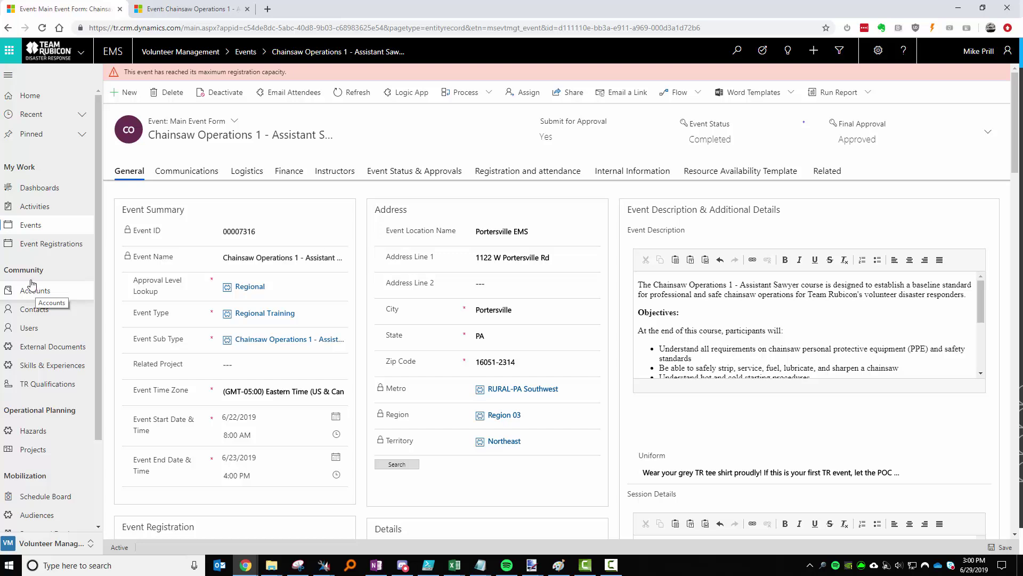
{"action": "left_click", "coordinate": [44, 102]}
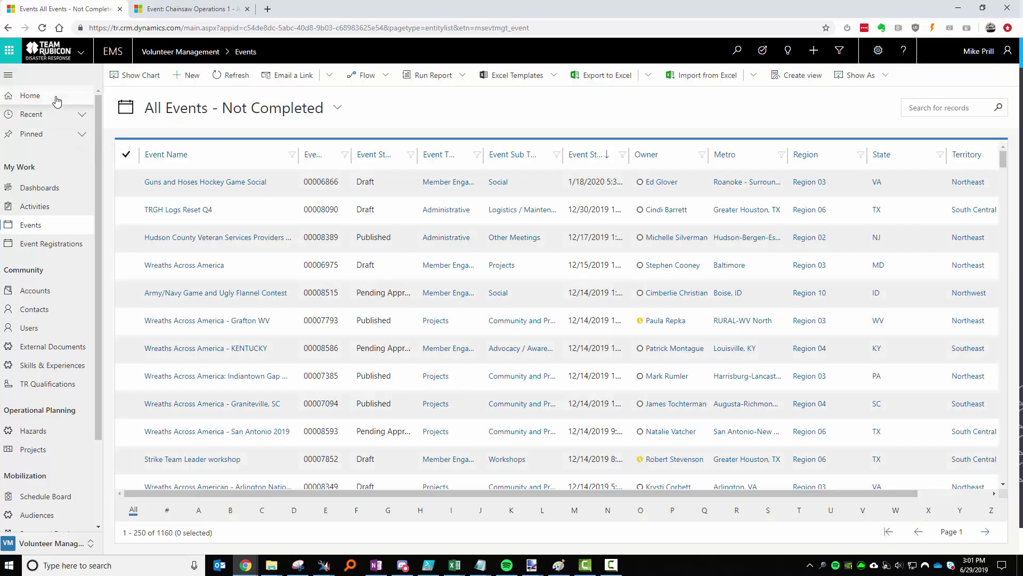
Pin the NE Events view from the recent items and display the pinned items.
{"action": "left_click", "coordinate": [84, 118]}
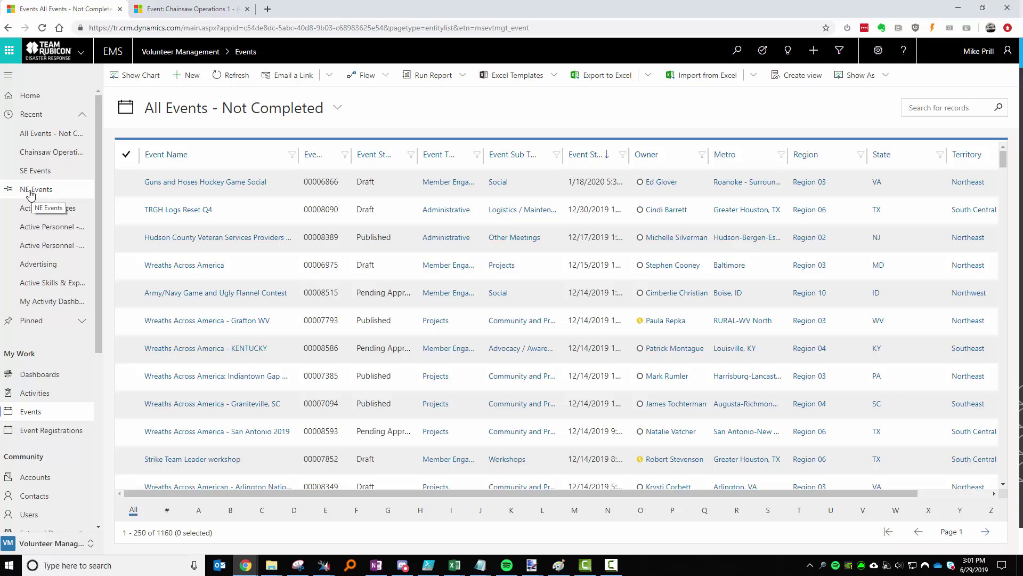
{"action": "left_click", "coordinate": [7, 189]}
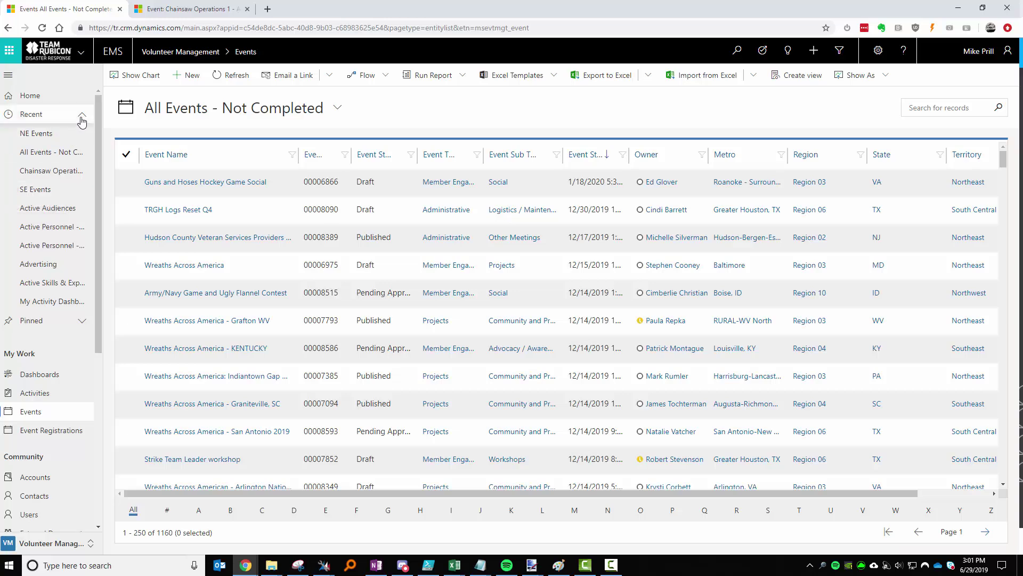
{"action": "left_click", "coordinate": [82, 114]}
{"action": "left_click", "coordinate": [81, 136]}
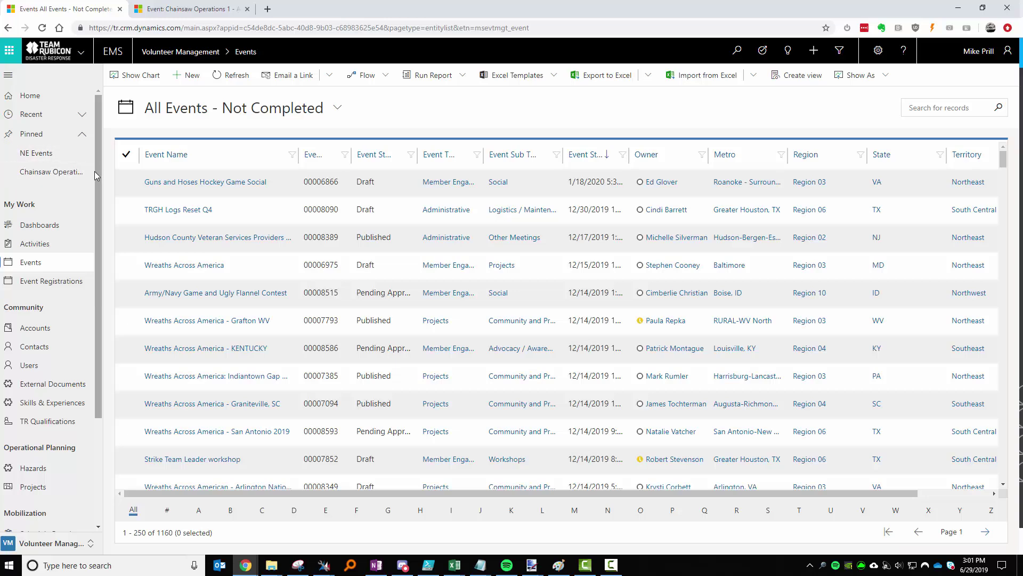
Review the remaining Volunteer Management navigation, switch to the Marketing area, and examine its entries down to Reports.
{"action": "scroll", "coordinate": [70, 203], "scroll_direction": "down", "scroll_amount": 2}
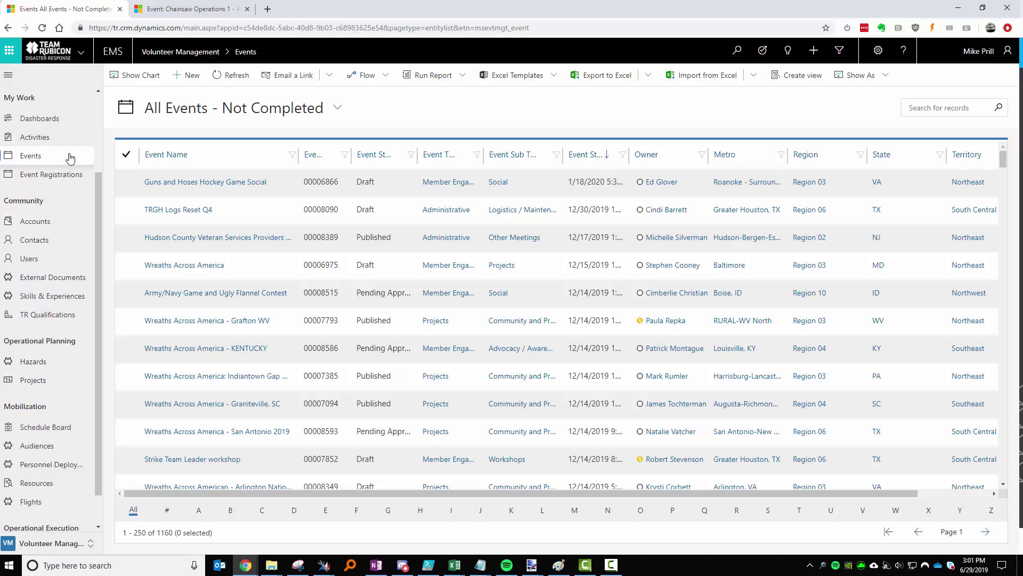
{"action": "scroll", "coordinate": [69, 158], "scroll_direction": "up", "scroll_amount": 1}
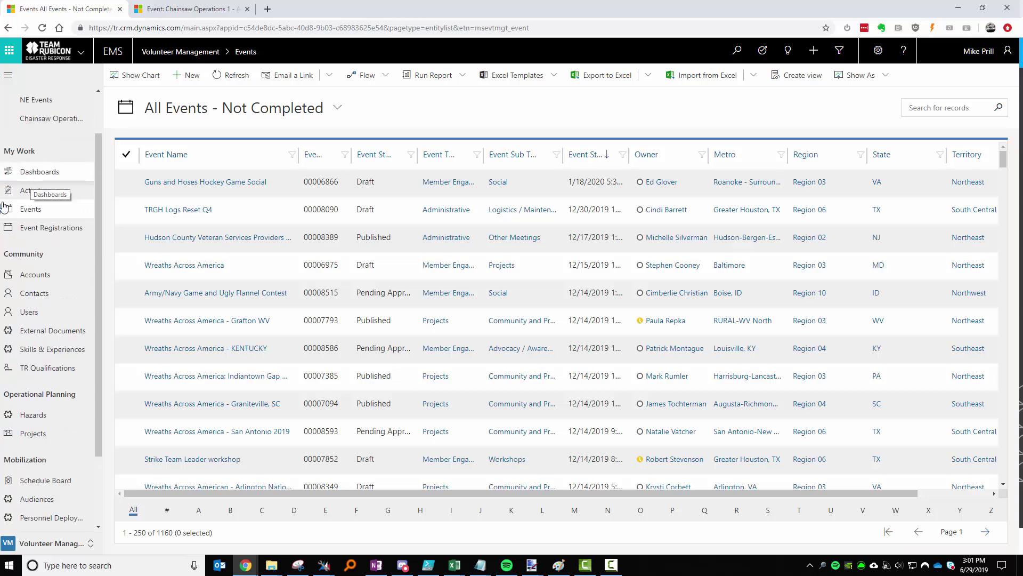
{"action": "scroll", "coordinate": [18, 153], "scroll_direction": "down", "scroll_amount": 2}
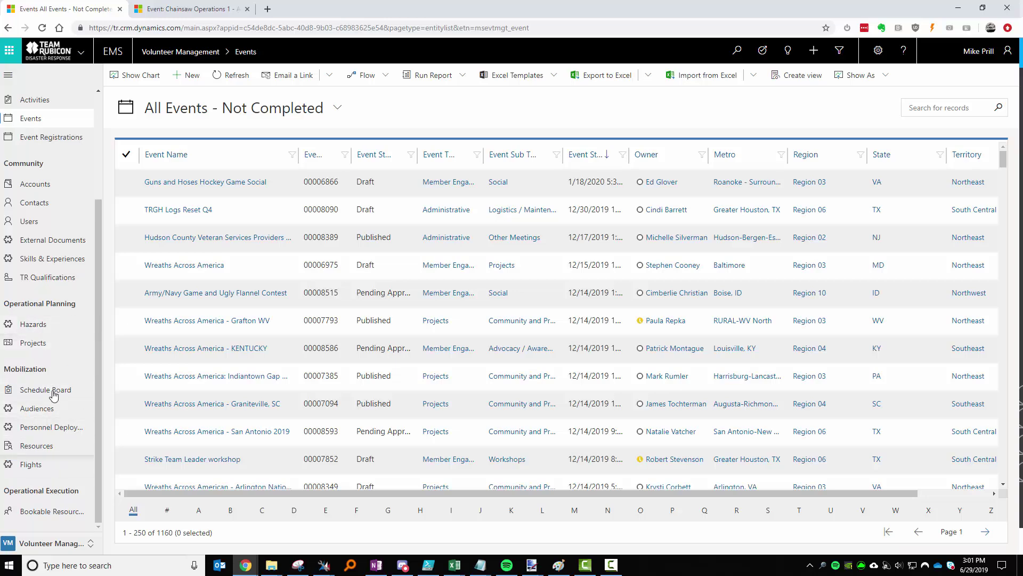
{"action": "left_click", "coordinate": [97, 416]}
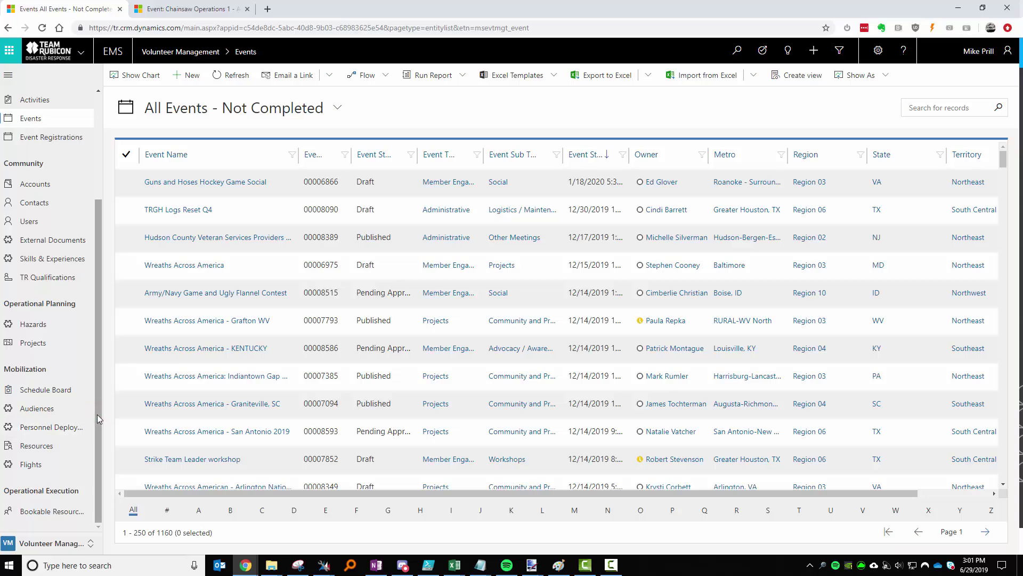
{"action": "left_click", "coordinate": [48, 543]}
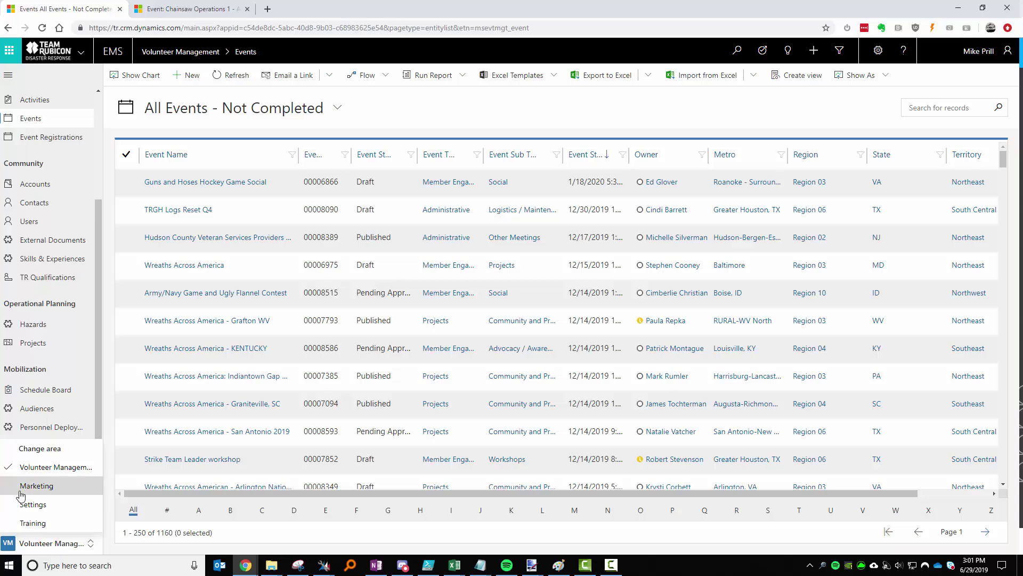
{"action": "left_click", "coordinate": [67, 486]}
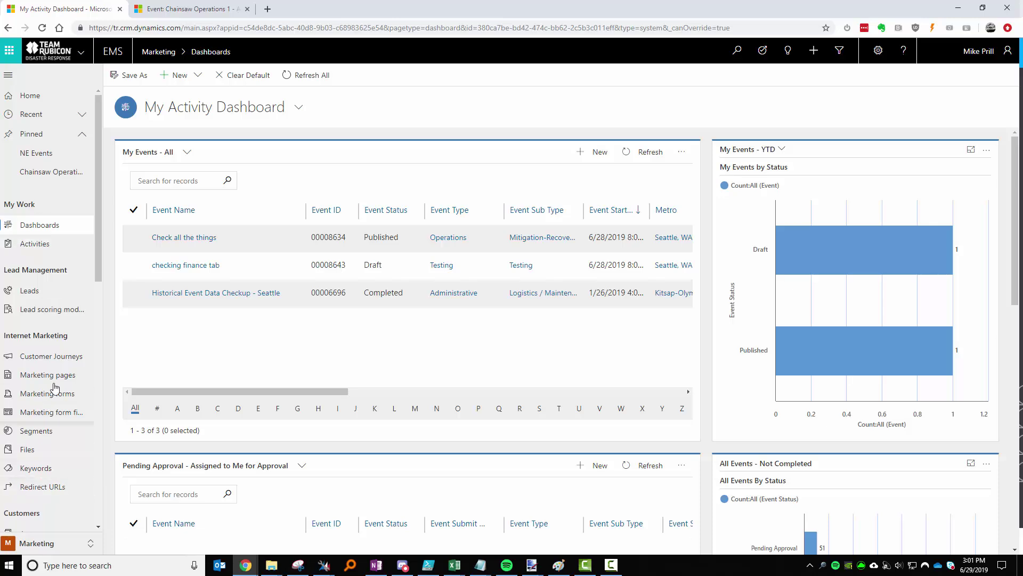
{"action": "scroll", "coordinate": [22, 249], "scroll_direction": "down", "scroll_amount": 4}
{"action": "scroll", "coordinate": [23, 250], "scroll_direction": "down", "scroll_amount": 7}
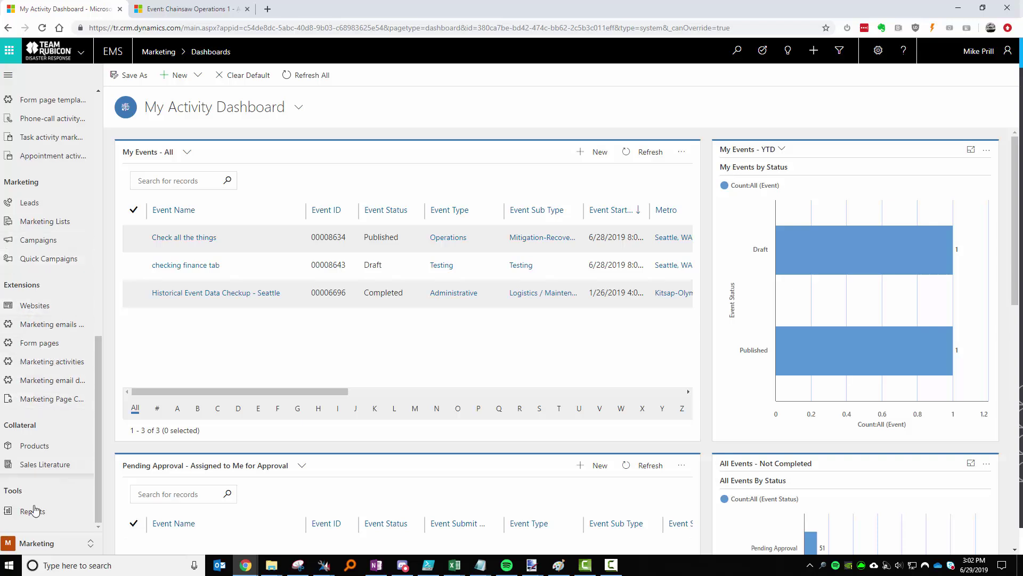
Switch to the Settings area and examine its navigation entries, including Event Settings and Extensions.
{"action": "left_click", "coordinate": [47, 540]}
{"action": "left_click", "coordinate": [52, 509]}
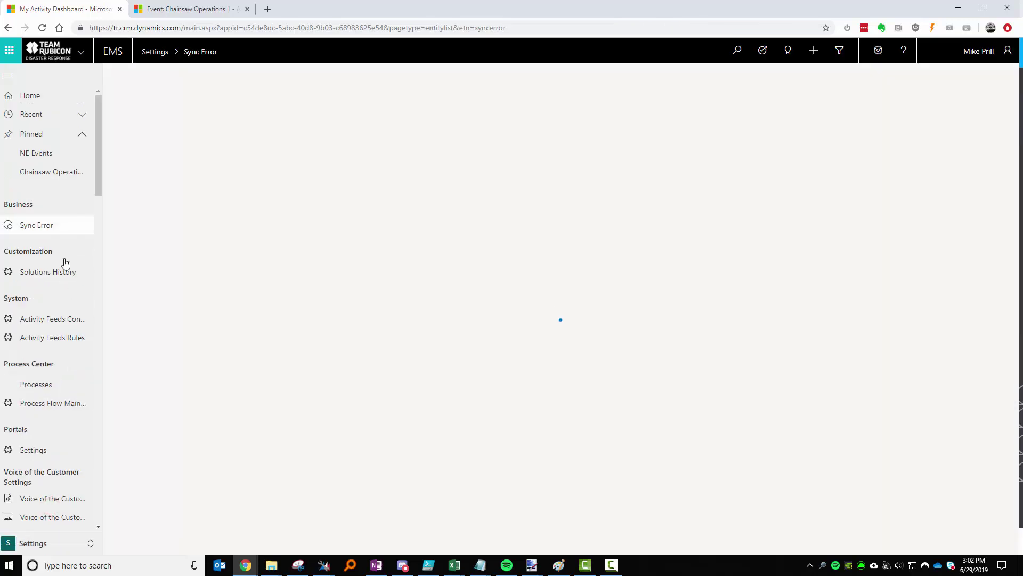
{"action": "scroll", "coordinate": [59, 254], "scroll_direction": "down", "scroll_amount": 6}
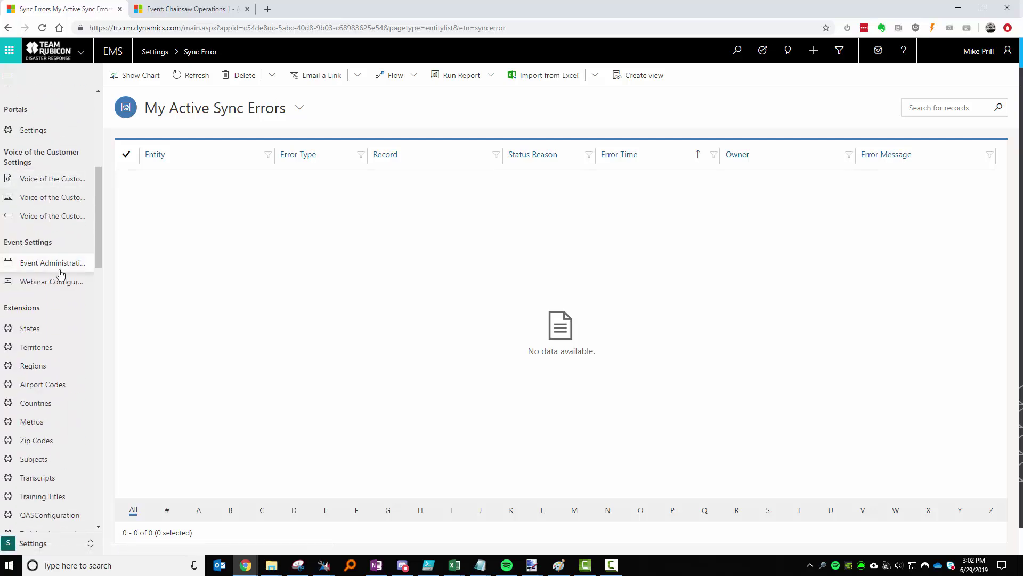
{"action": "scroll", "coordinate": [65, 275], "scroll_direction": "down", "scroll_amount": 4}
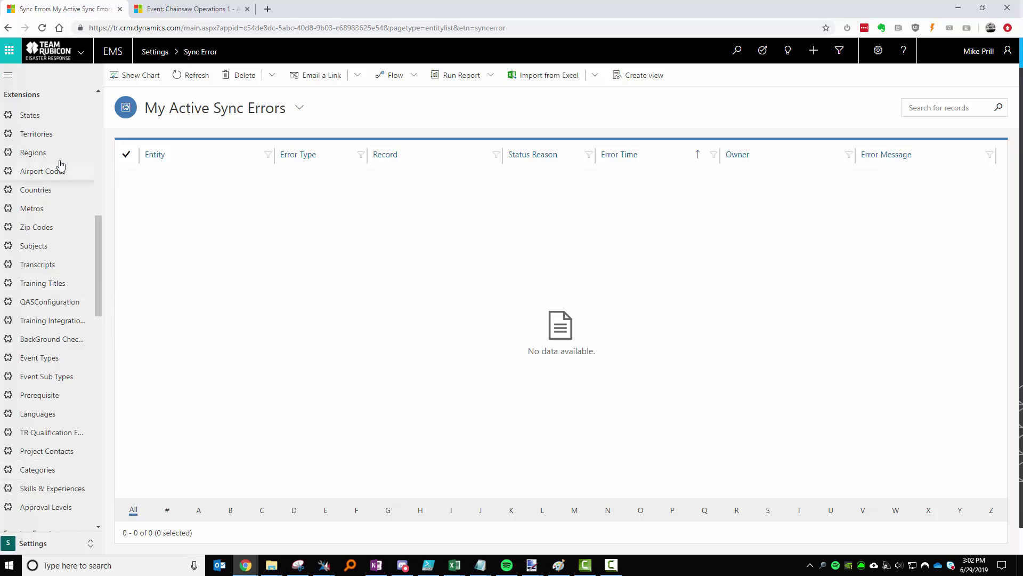
Finish looking over the Settings navigation, return to the Volunteer Management area and open the Events list.
{"action": "scroll", "coordinate": [24, 493], "scroll_direction": "down", "scroll_amount": 2}
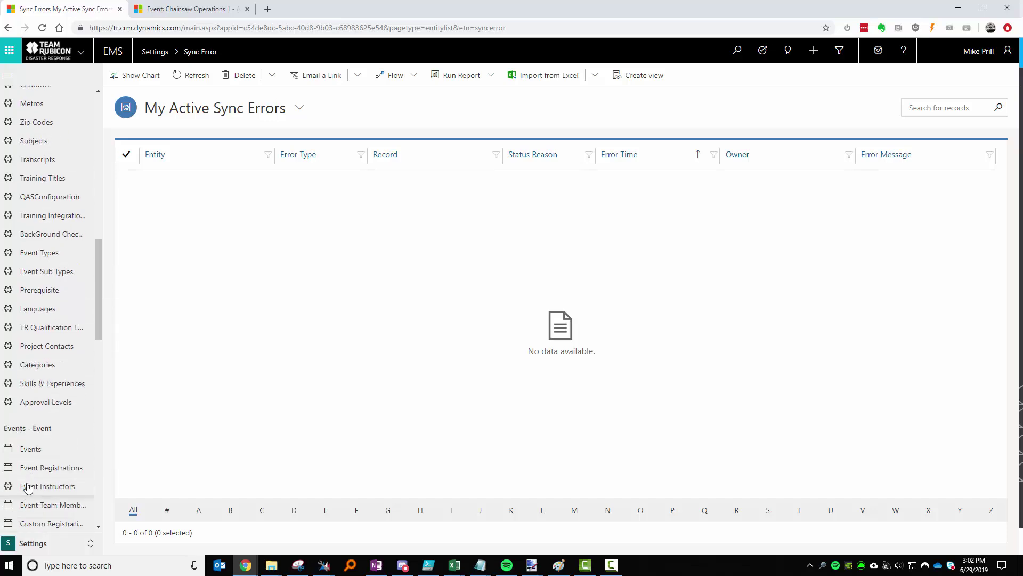
{"action": "left_click", "coordinate": [62, 547]}
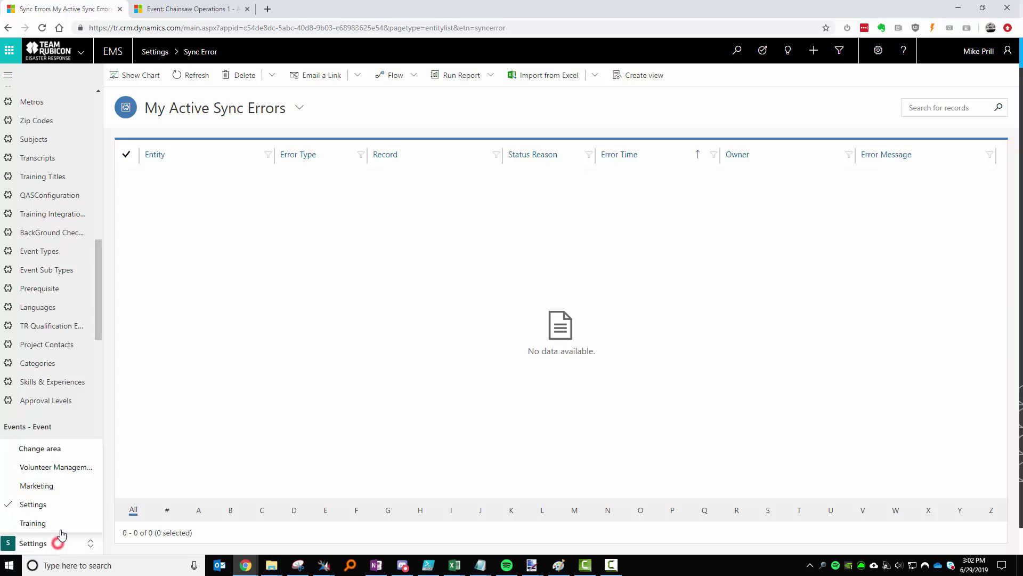
{"action": "left_click", "coordinate": [55, 469]}
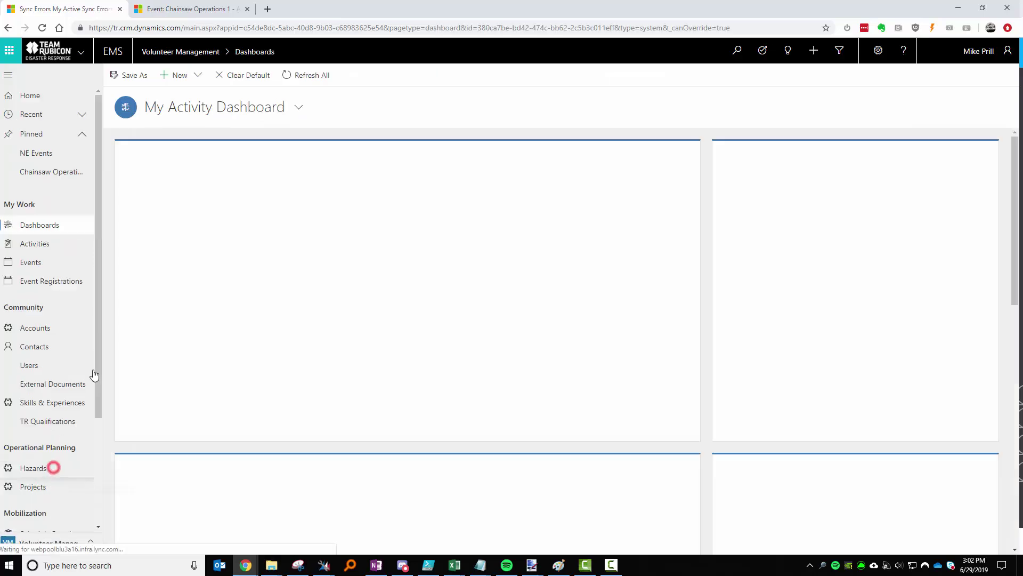
{"action": "scroll", "coordinate": [43, 353], "scroll_direction": "up", "scroll_amount": 2}
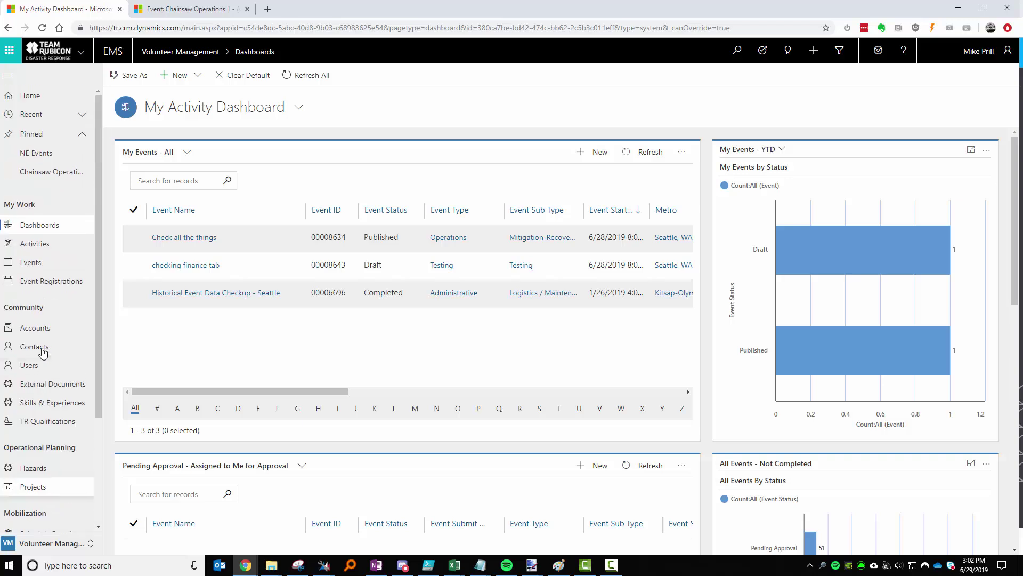
{"action": "left_click", "coordinate": [29, 262]}
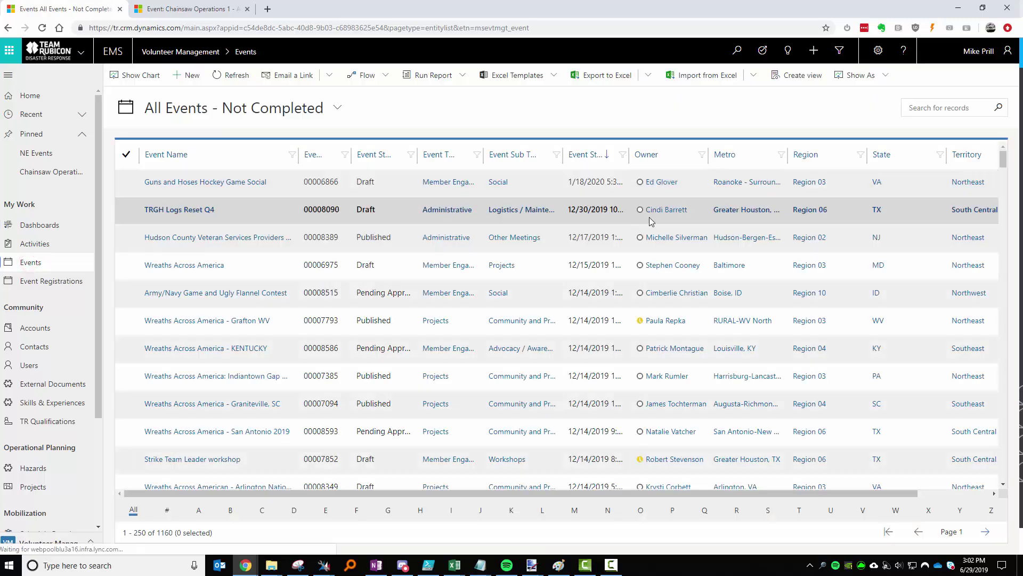
Examine the system and personal views available for the events list without switching views.
{"action": "left_click", "coordinate": [338, 108]}
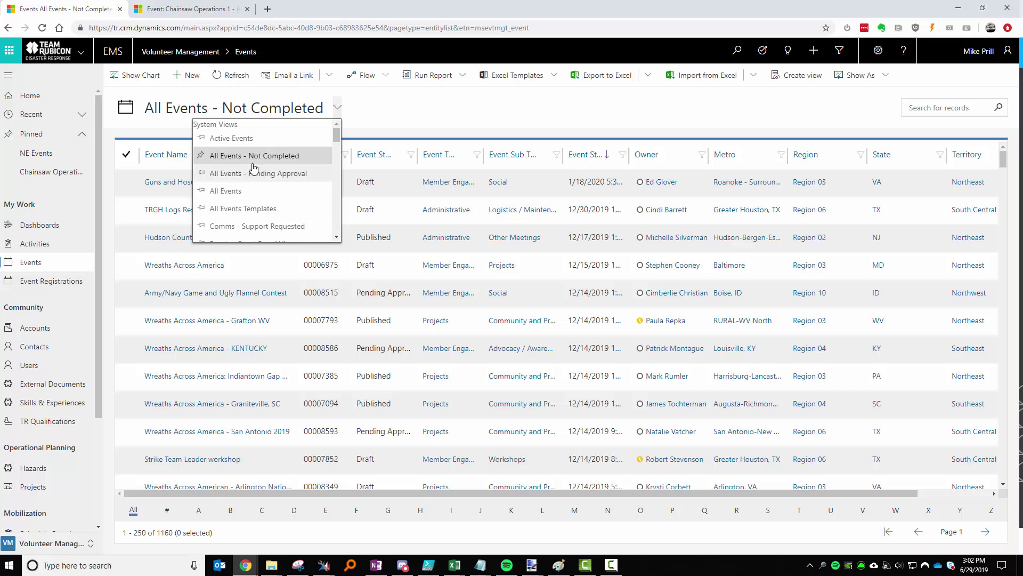
{"action": "left_click", "coordinate": [370, 122]}
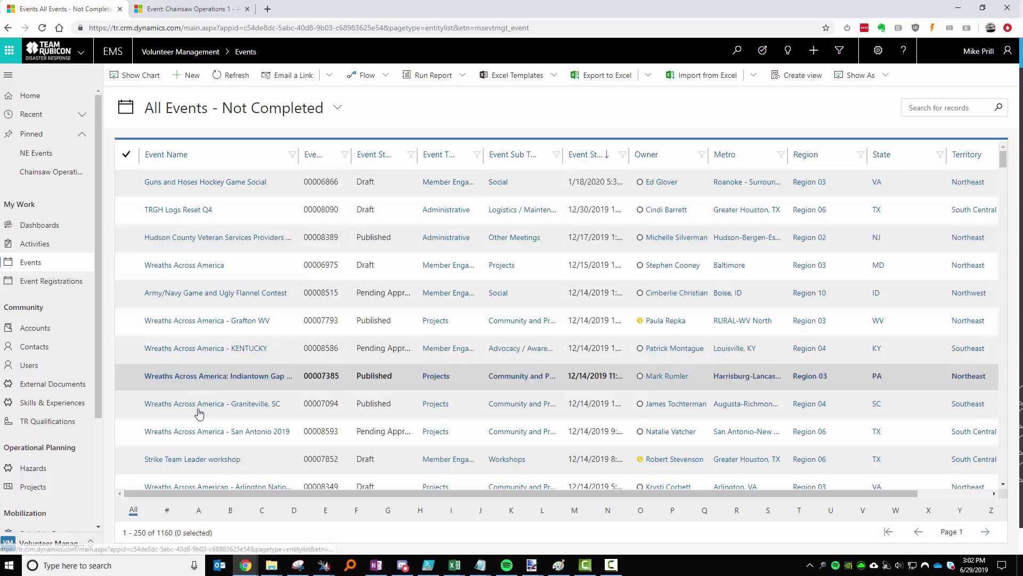
{"action": "left_click", "coordinate": [337, 107]}
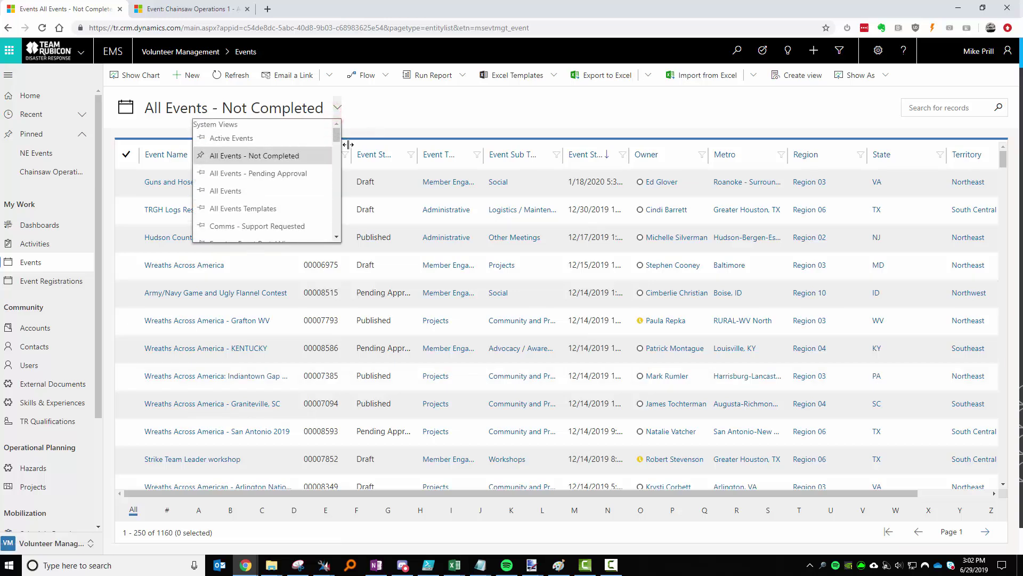
{"action": "left_click_drag", "start_coordinate": [335, 138], "coordinate": [337, 181]}
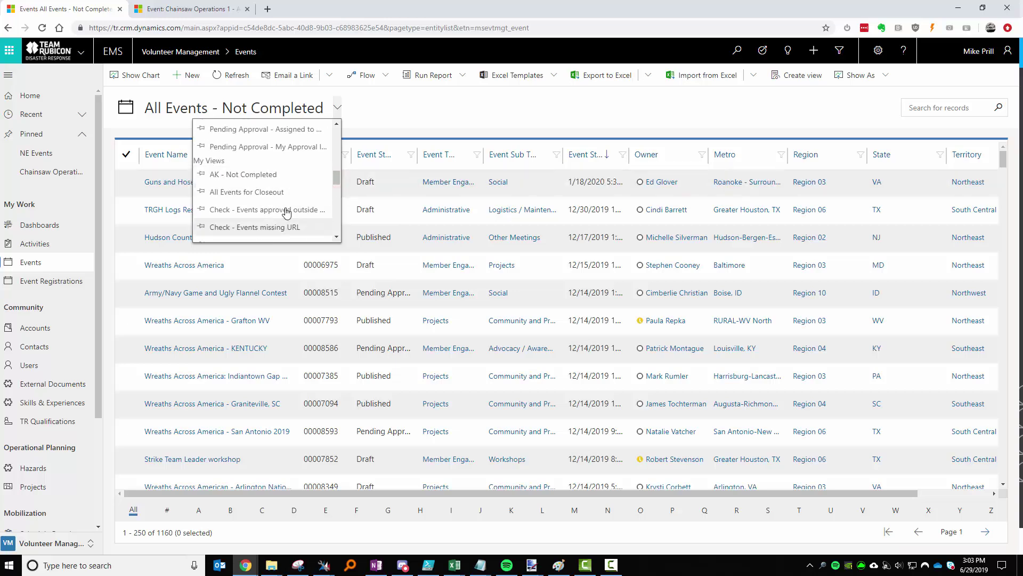
{"action": "scroll", "coordinate": [286, 212], "scroll_direction": "down", "scroll_amount": 5}
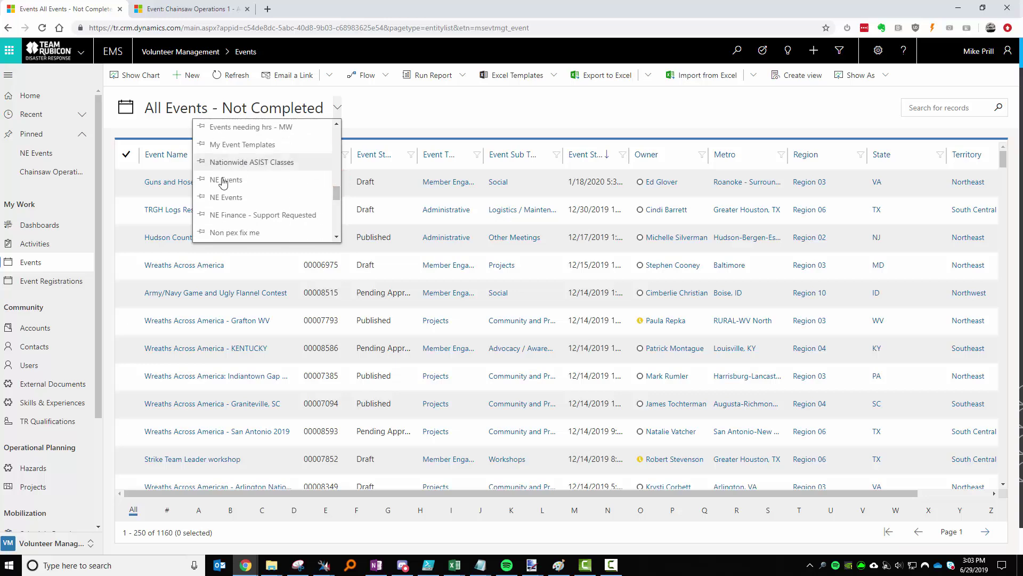
{"action": "left_click_drag", "start_coordinate": [337, 196], "coordinate": [338, 224]}
{"action": "left_click", "coordinate": [393, 101]}
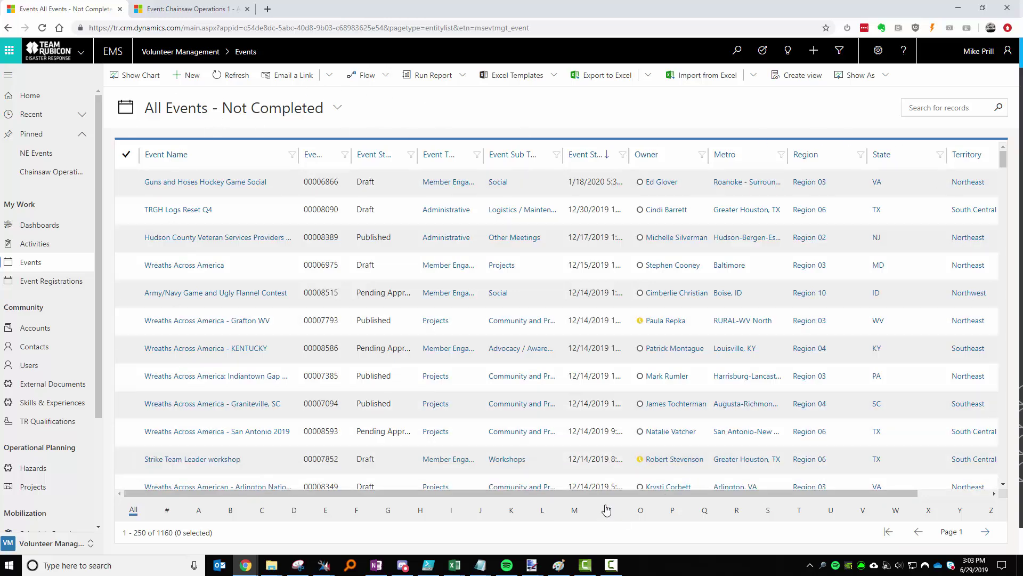
Filter the All Events - Not Completed list to records whose Territory equals South Central.
{"action": "left_click_drag", "start_coordinate": [598, 493], "coordinate": [697, 502]}
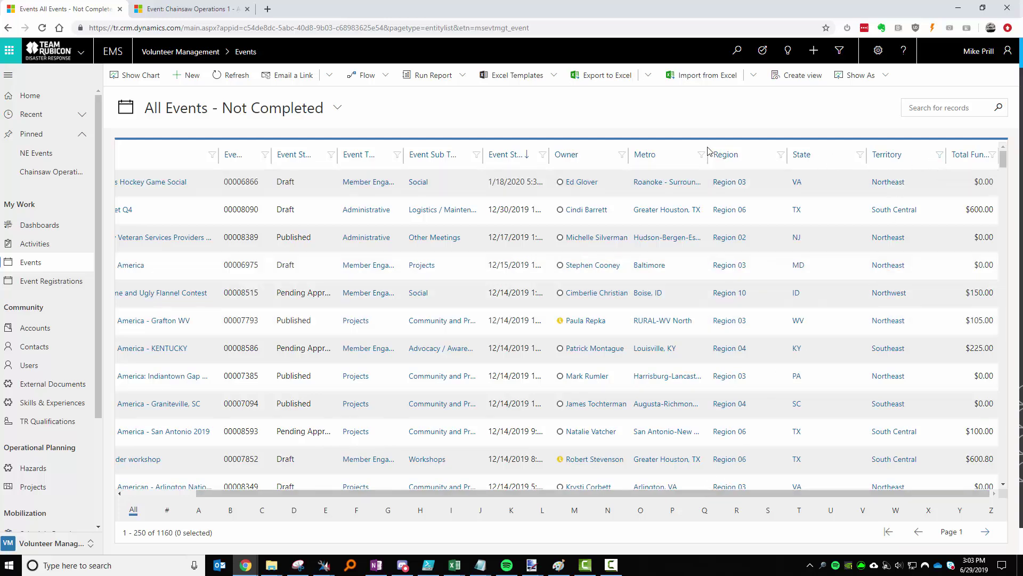
{"action": "left_click", "coordinate": [941, 156]}
{"action": "left_click", "coordinate": [987, 194]}
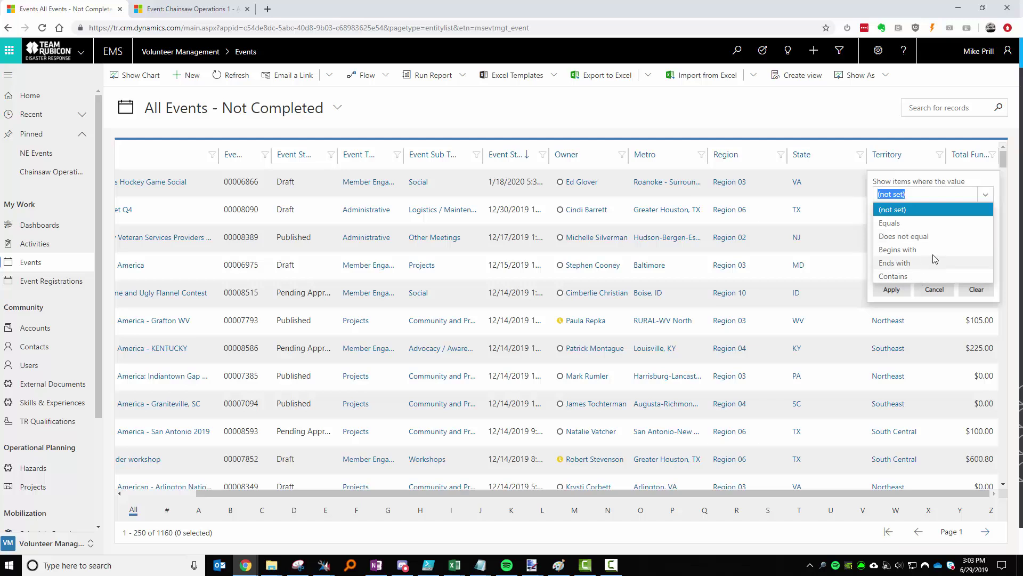
{"action": "left_click", "coordinate": [932, 223]}
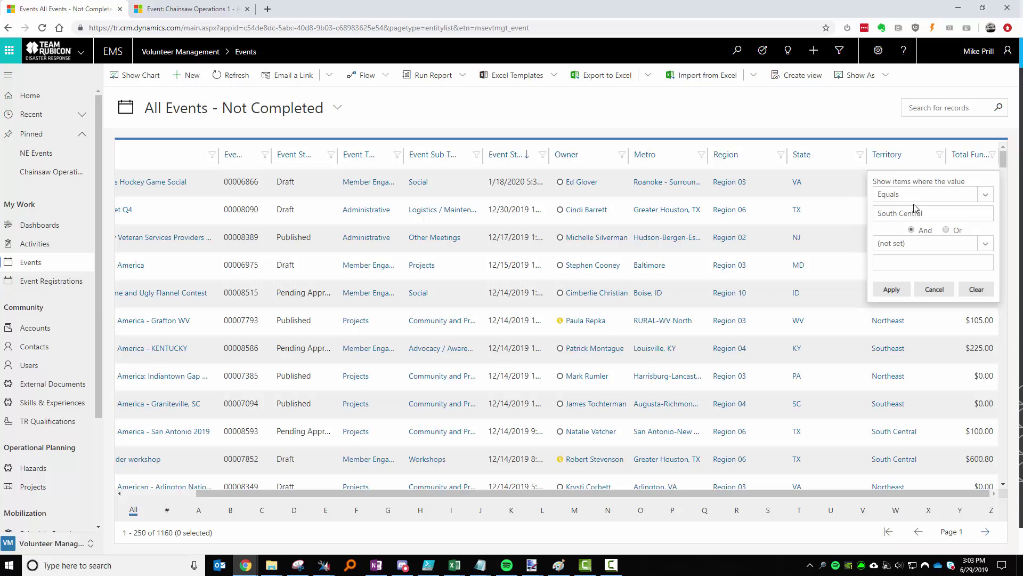
{"action": "left_click", "coordinate": [903, 289]}
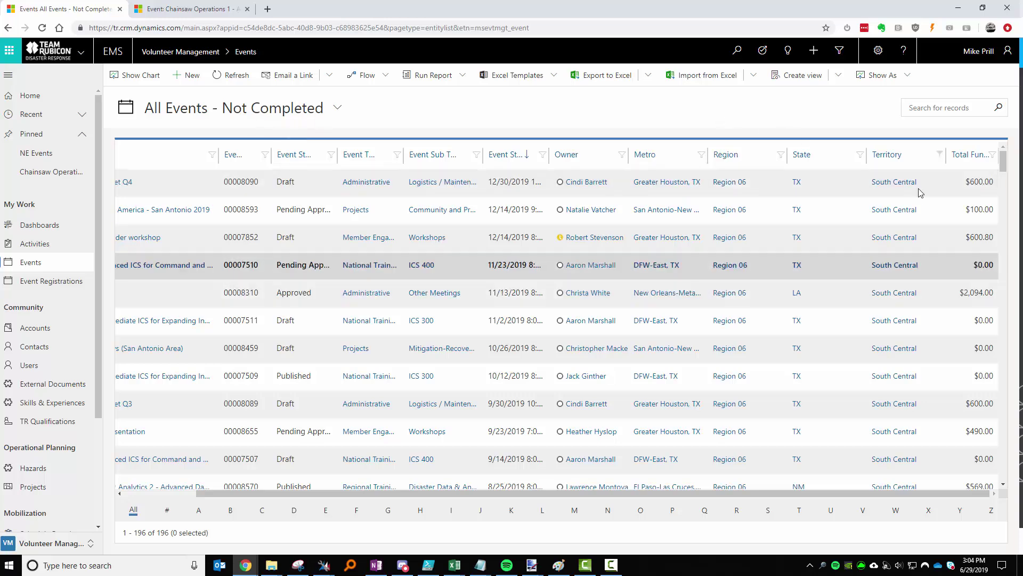
Save the filtered events list as a new view named SC Events.
{"action": "left_click", "coordinate": [839, 76]}
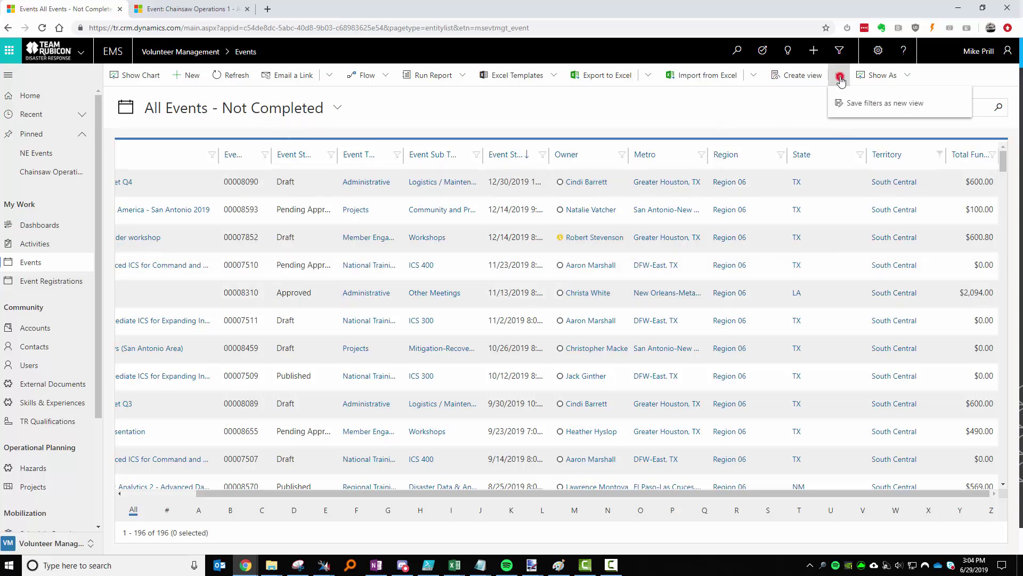
{"action": "left_click", "coordinate": [940, 107]}
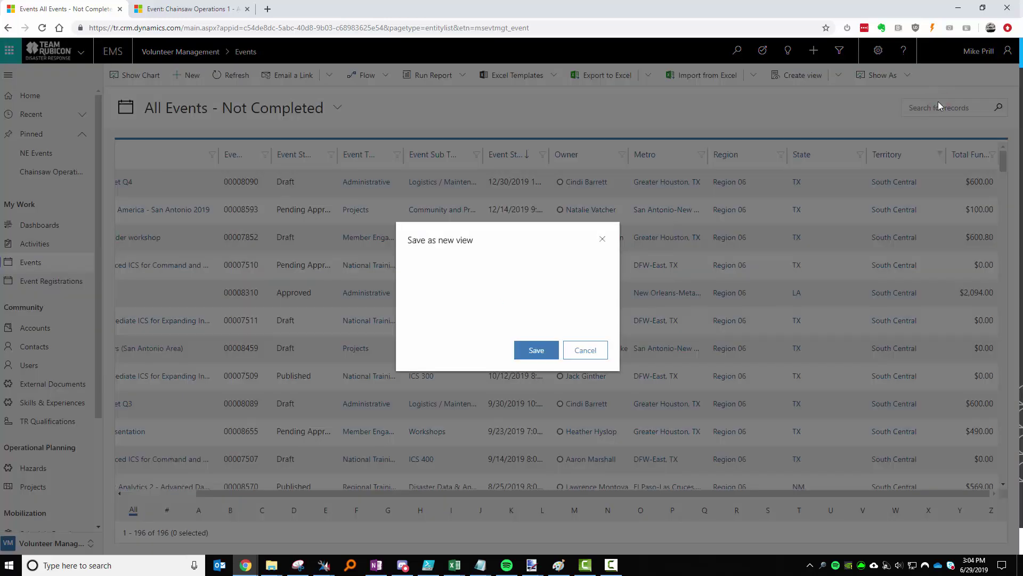
{"action": "key", "text": "ctrl+a"}
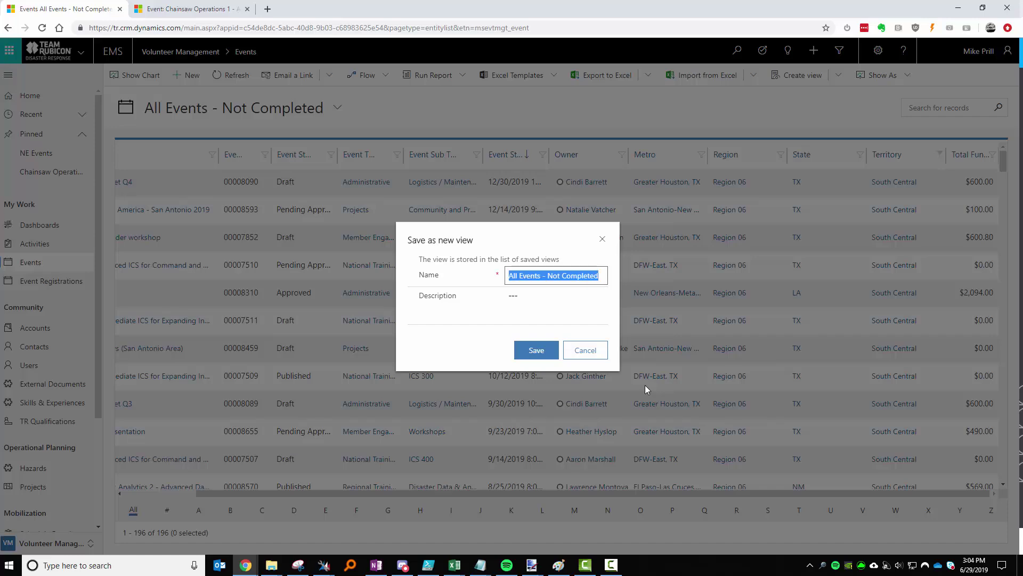
{"action": "type", "text": "SC Events"}
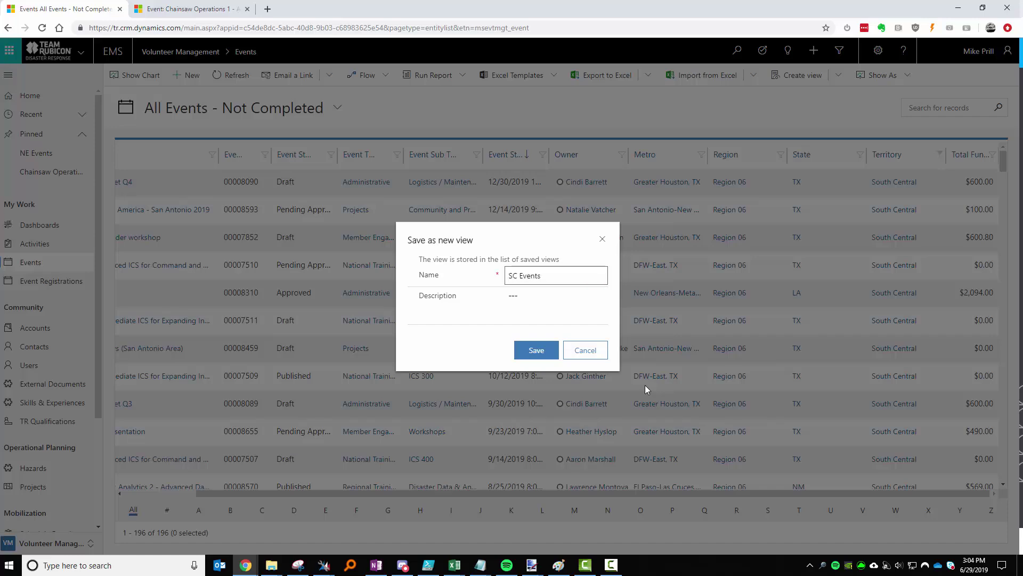
{"action": "left_click", "coordinate": [544, 350]}
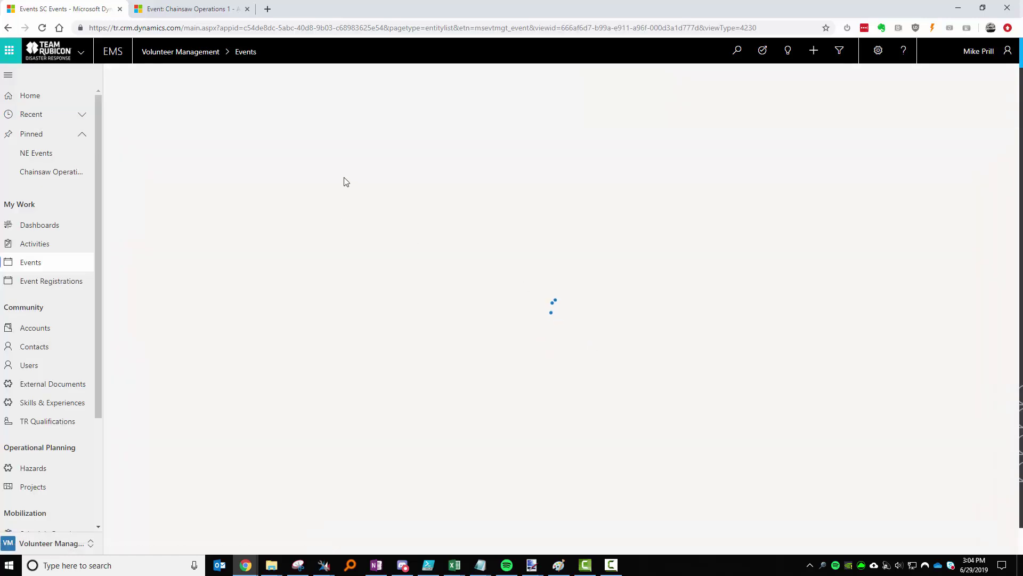
Check the list of event views for the saved SC Events entry.
{"action": "left_click", "coordinate": [221, 107]}
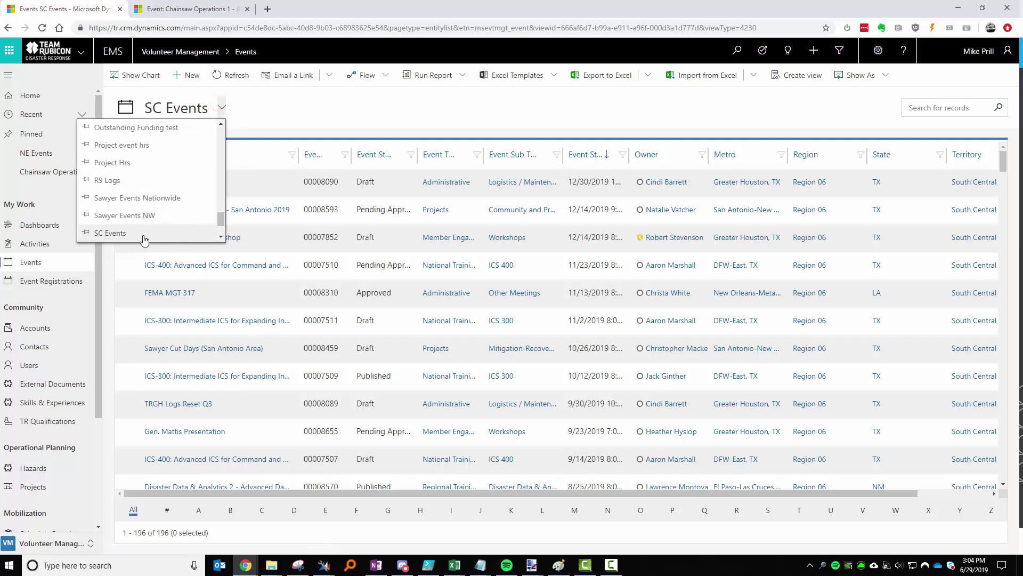
{"action": "left_click_drag", "start_coordinate": [221, 219], "coordinate": [222, 177]}
{"action": "left_click", "coordinate": [318, 117]}
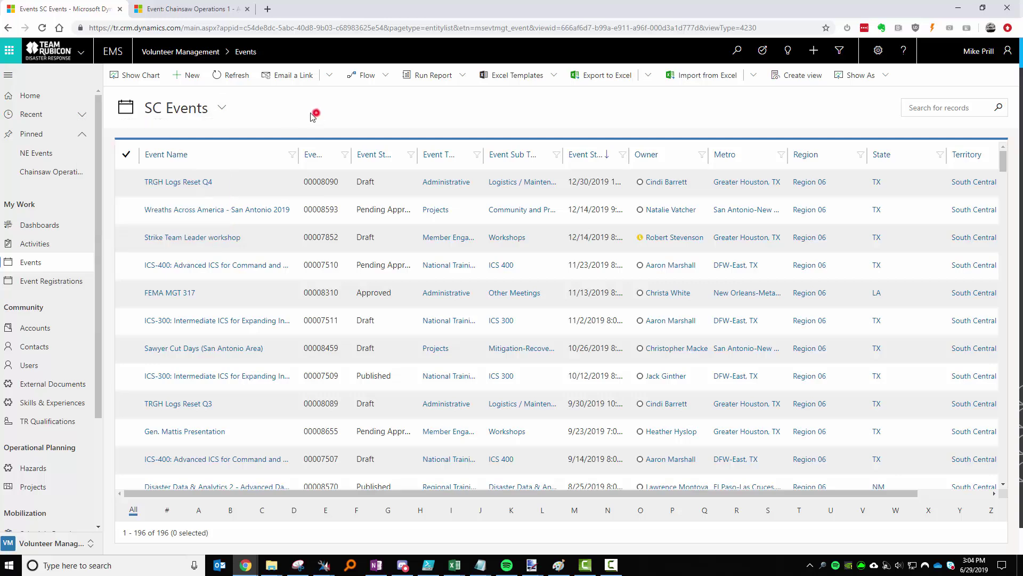
View the pinned Chainsaw Operations event, then the Deployable record under TR Qualifications.
{"action": "left_click", "coordinate": [50, 173]}
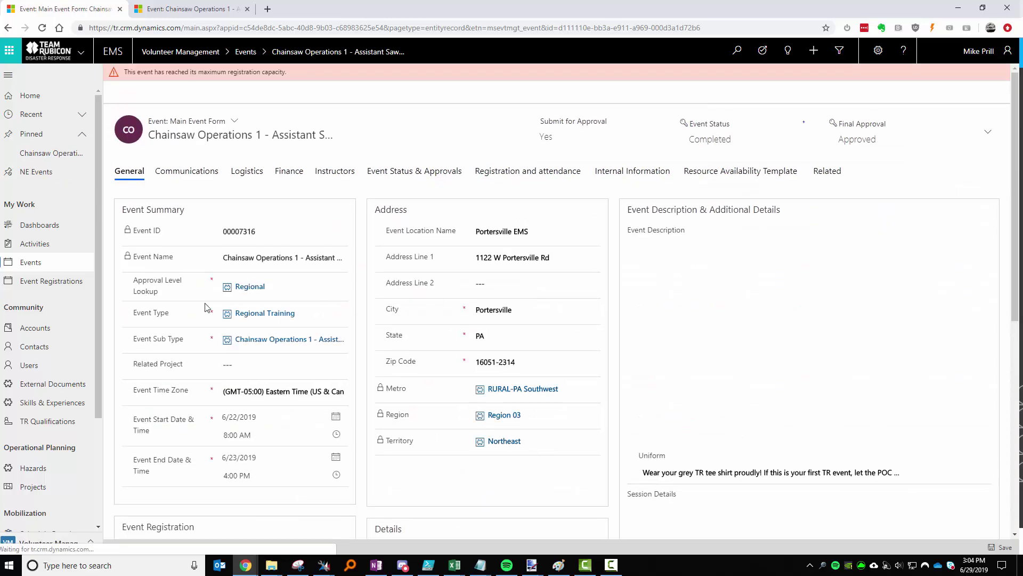
{"action": "left_click", "coordinate": [48, 420]}
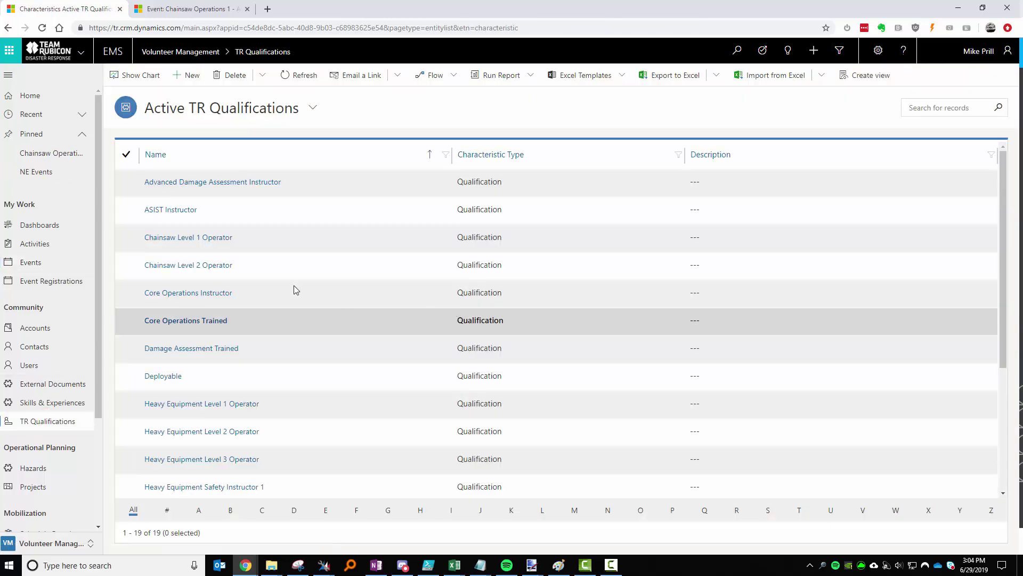
{"action": "left_click", "coordinate": [161, 376]}
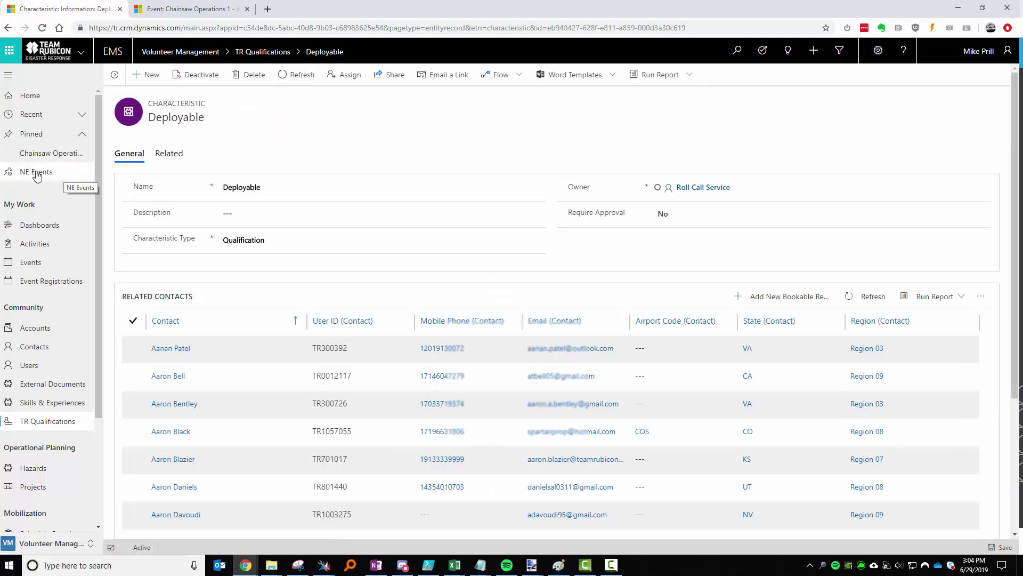
Reopen SC Events from the recent items and switch the events list to the My Events - All view.
{"action": "left_click", "coordinate": [81, 114]}
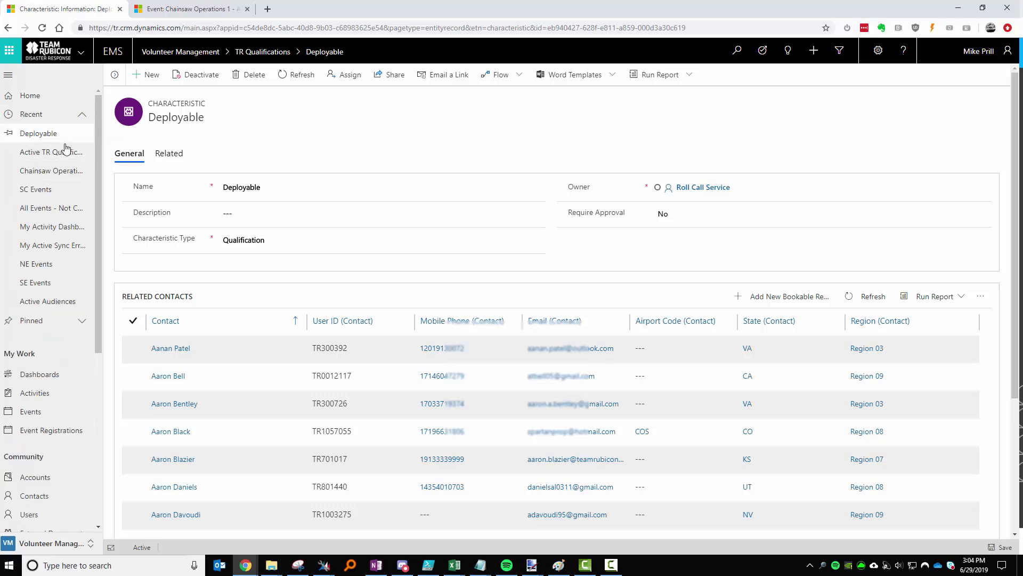
{"action": "left_click", "coordinate": [59, 190]}
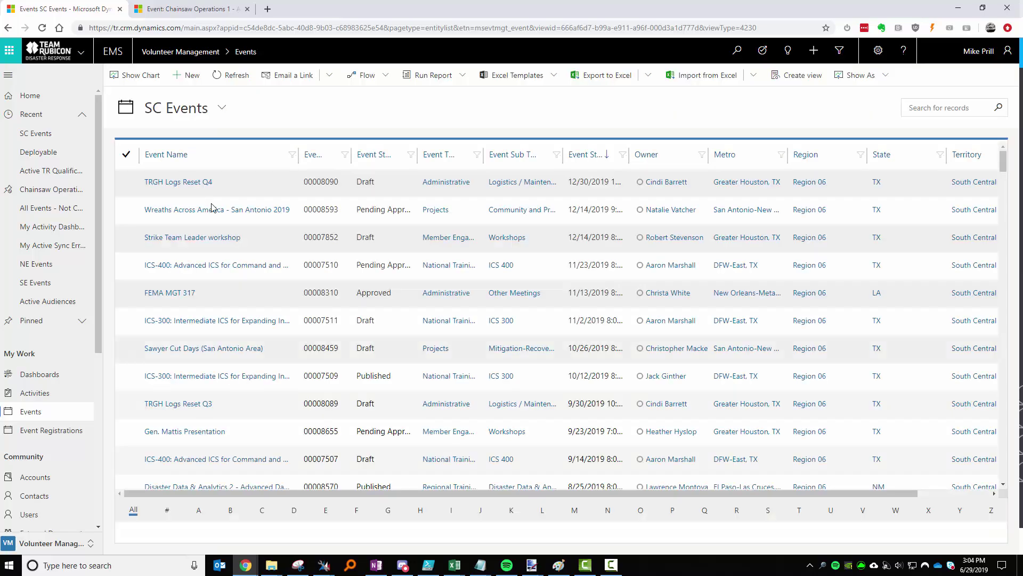
{"action": "left_click", "coordinate": [222, 107]}
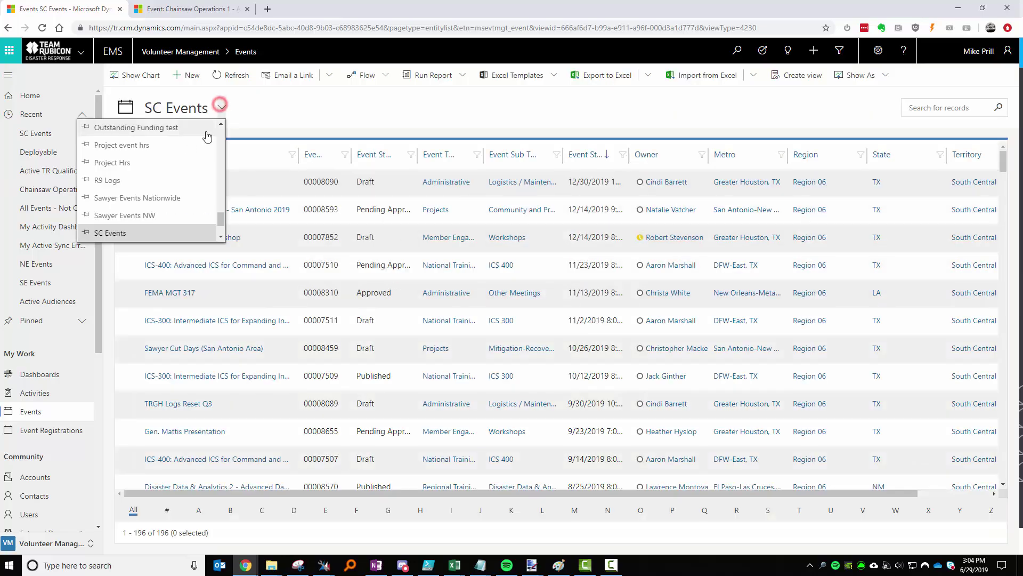
{"action": "scroll", "coordinate": [155, 171], "scroll_direction": "up", "scroll_amount": 3}
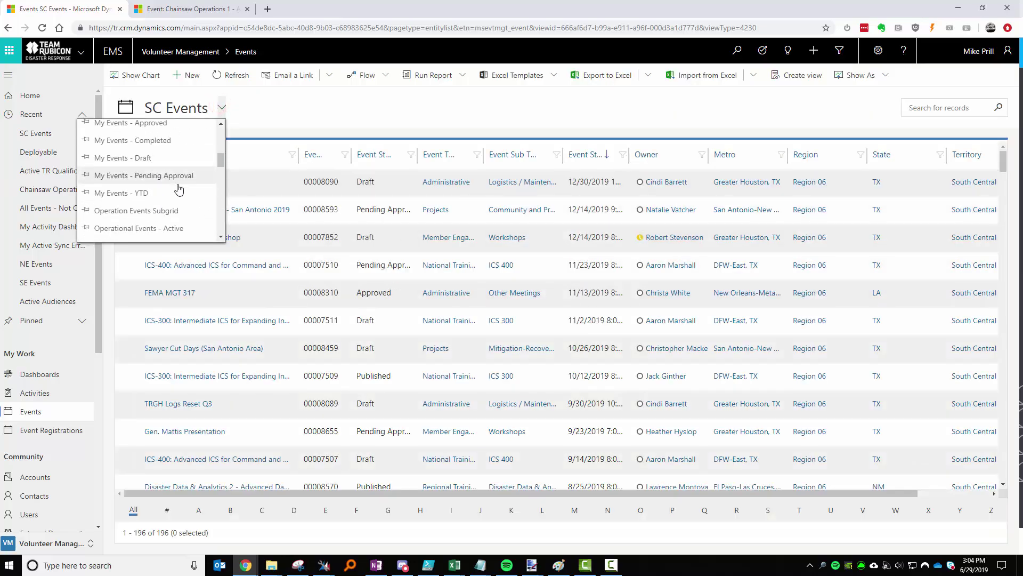
{"action": "scroll", "coordinate": [155, 170], "scroll_direction": "up", "scroll_amount": 5}
{"action": "scroll", "coordinate": [166, 163], "scroll_direction": "down", "scroll_amount": 2}
{"action": "left_click", "coordinate": [123, 212]}
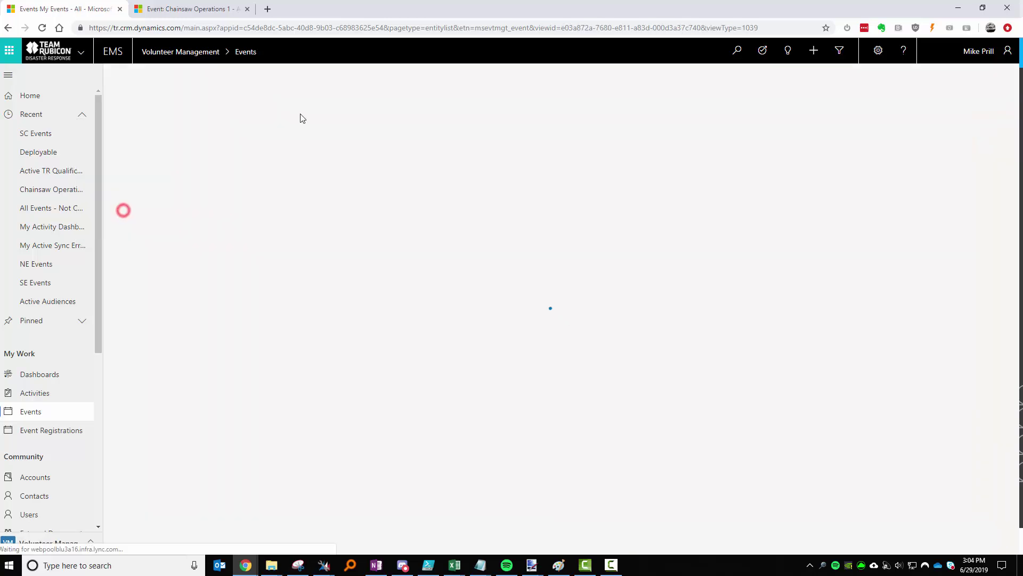
Switch the events list back to the SC Events view and collapse the recent items.
{"action": "left_click", "coordinate": [257, 114]}
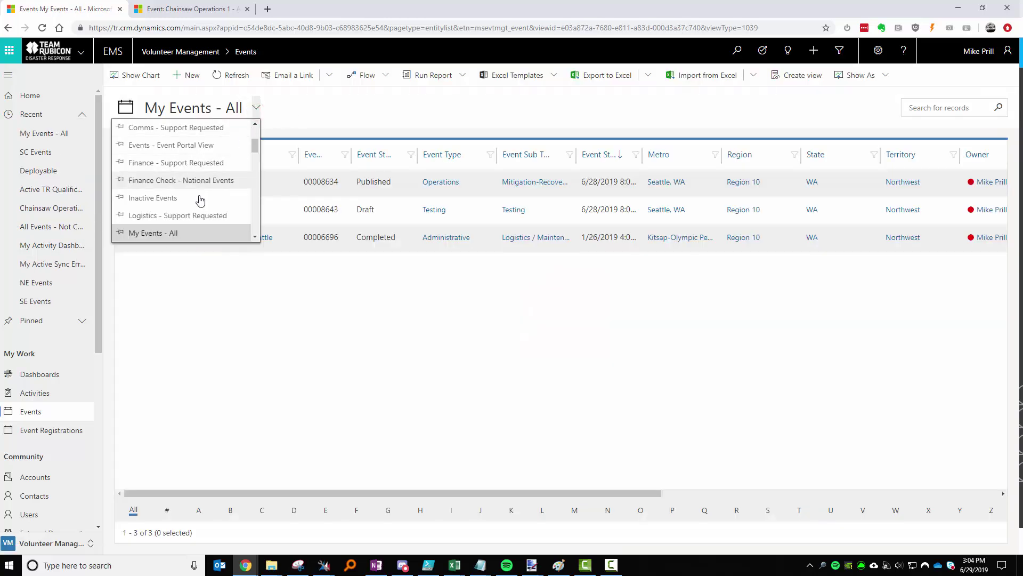
{"action": "scroll", "coordinate": [202, 195], "scroll_direction": "down", "scroll_amount": 5}
{"action": "scroll", "coordinate": [205, 190], "scroll_direction": "down", "scroll_amount": 3}
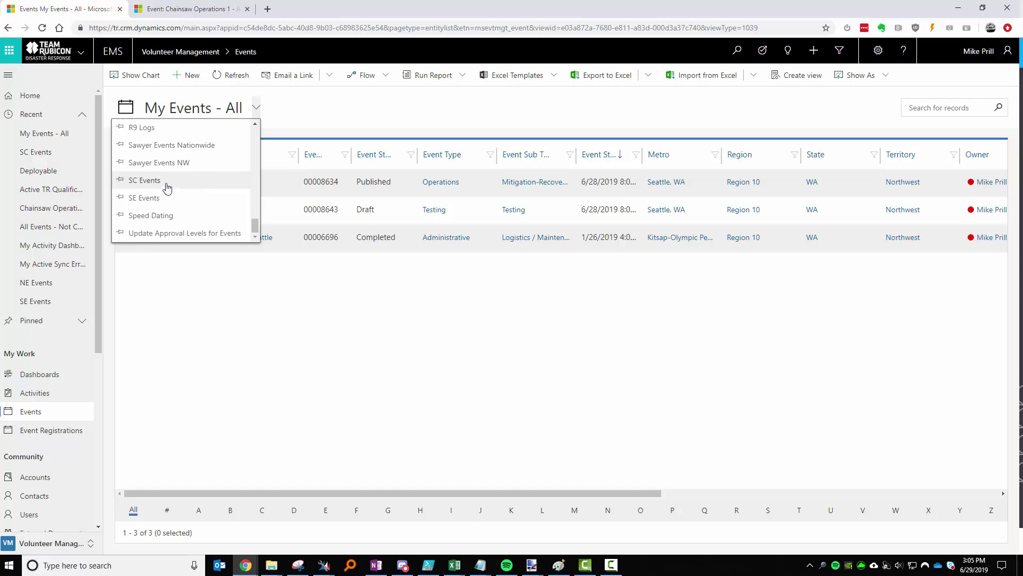
{"action": "left_click", "coordinate": [167, 184]}
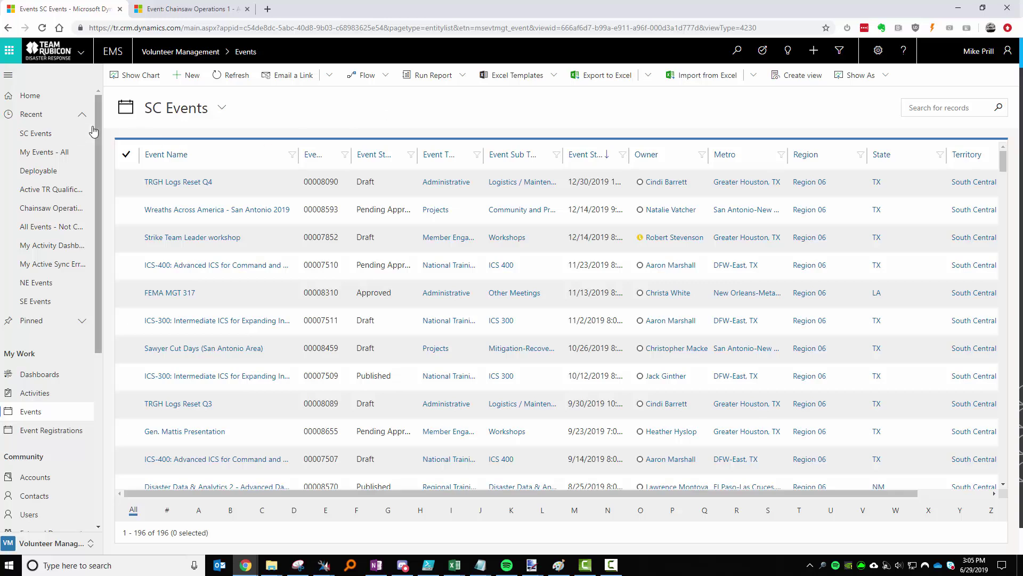
{"action": "left_click", "coordinate": [81, 114]}
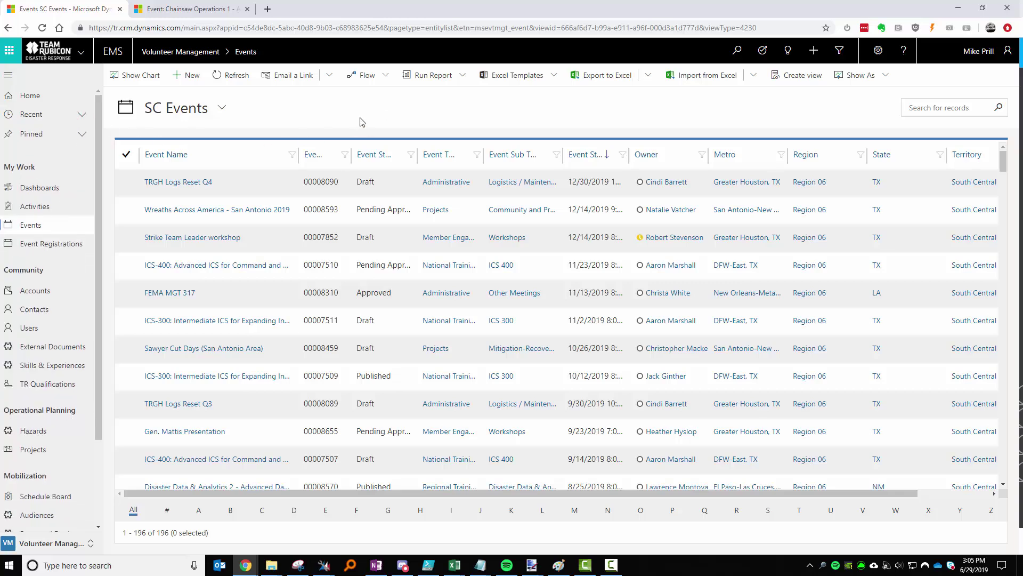